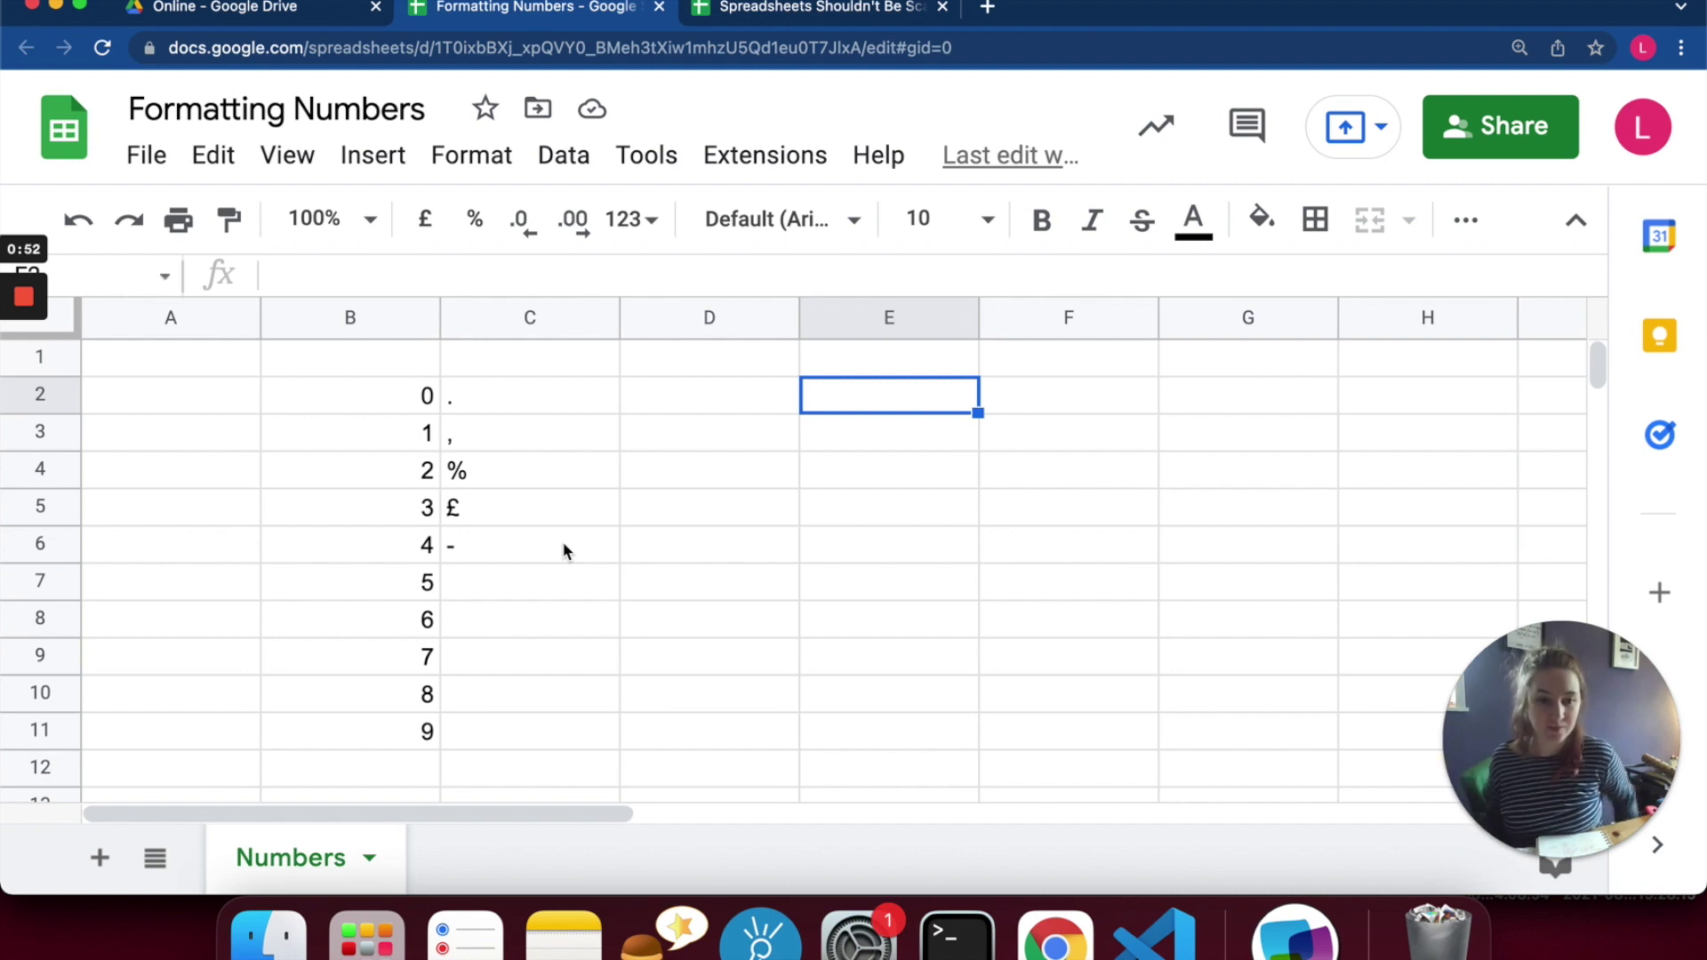
Enter the numbers 9000000, 3939494 and -9000 in cells D2 to D4.
click(749, 409)
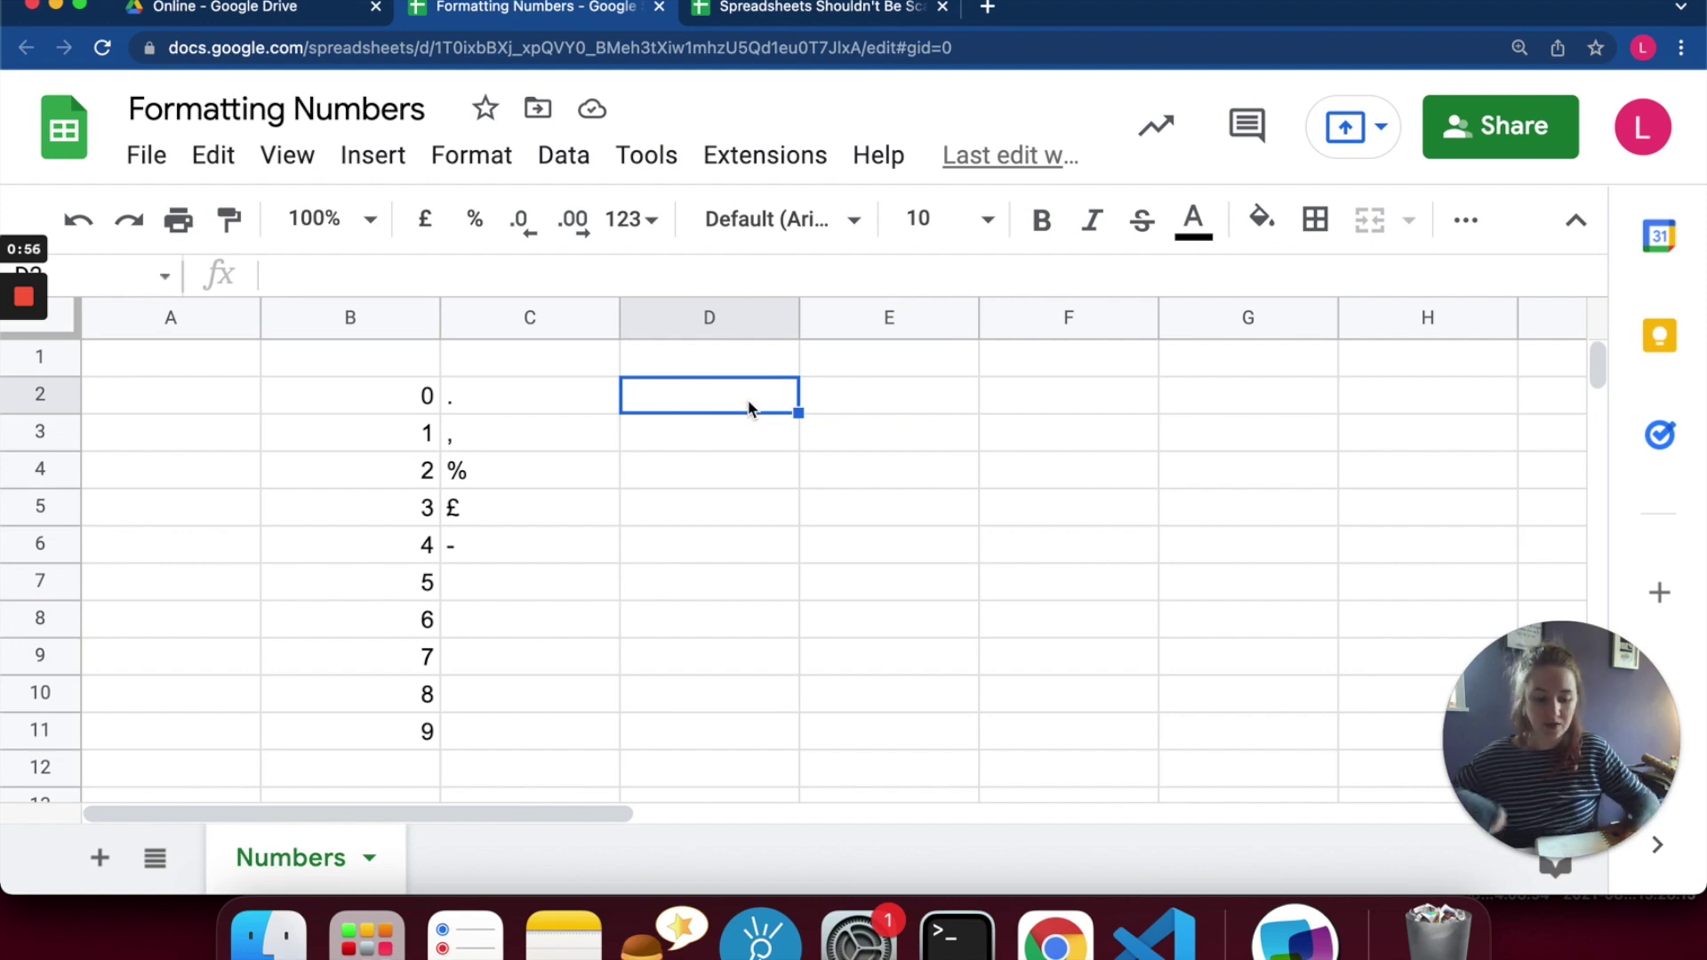
text(9000000)
key(Return)
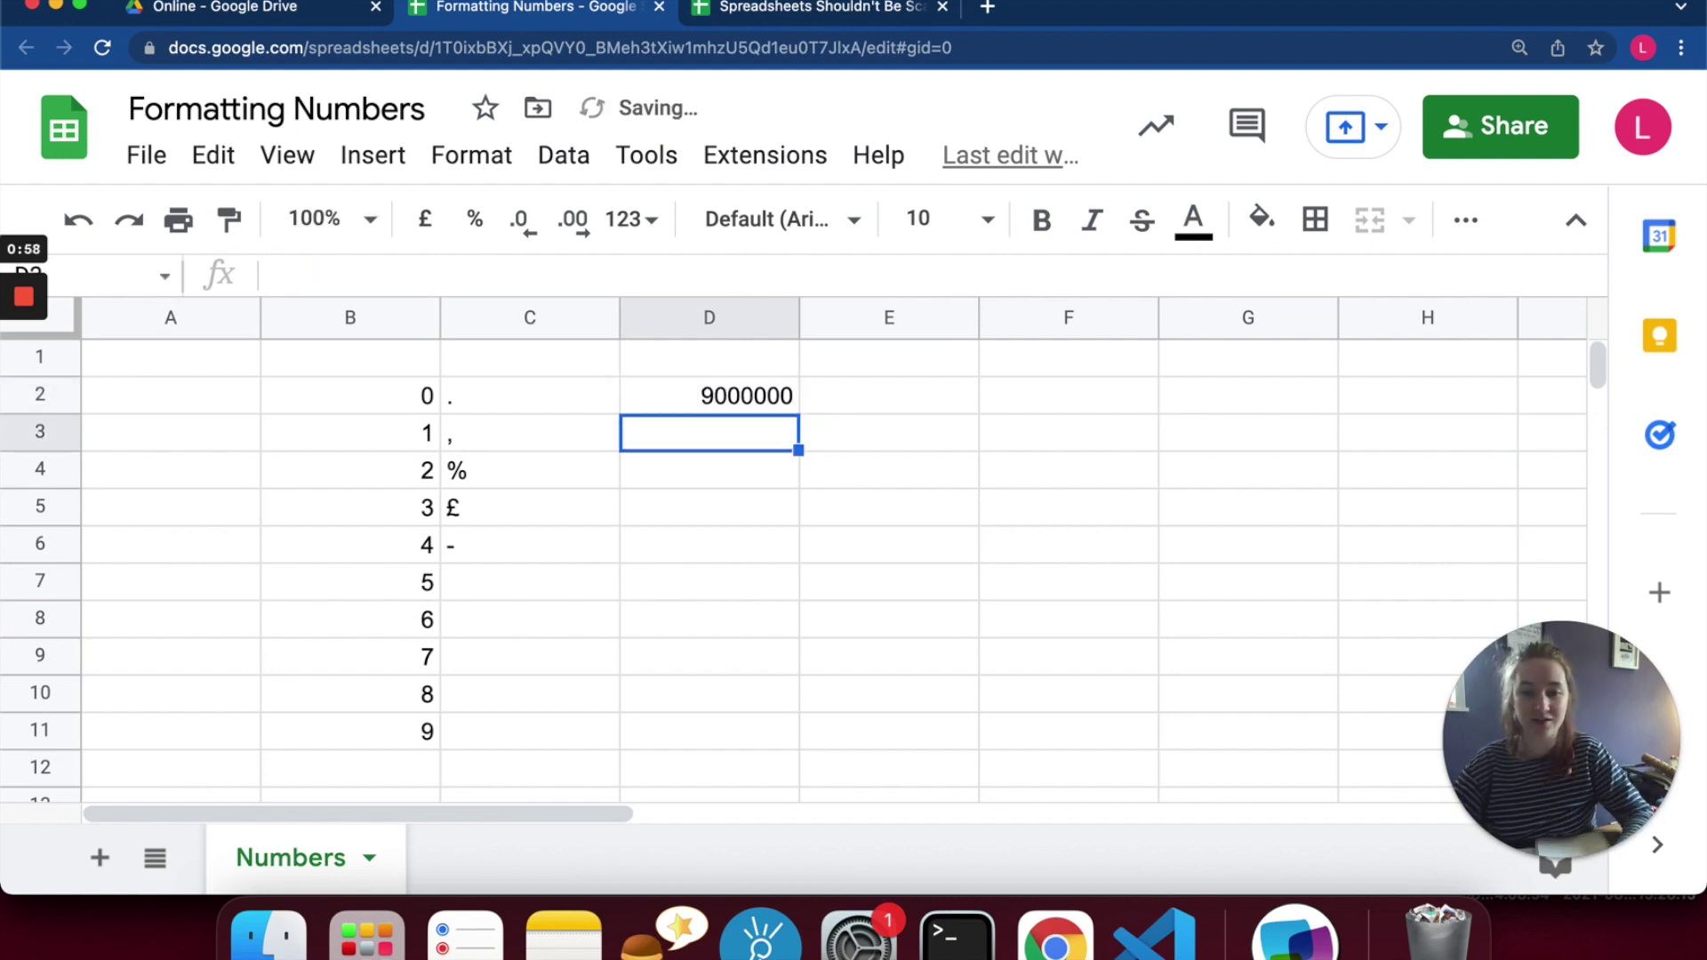
text(3939494)
key(Return)
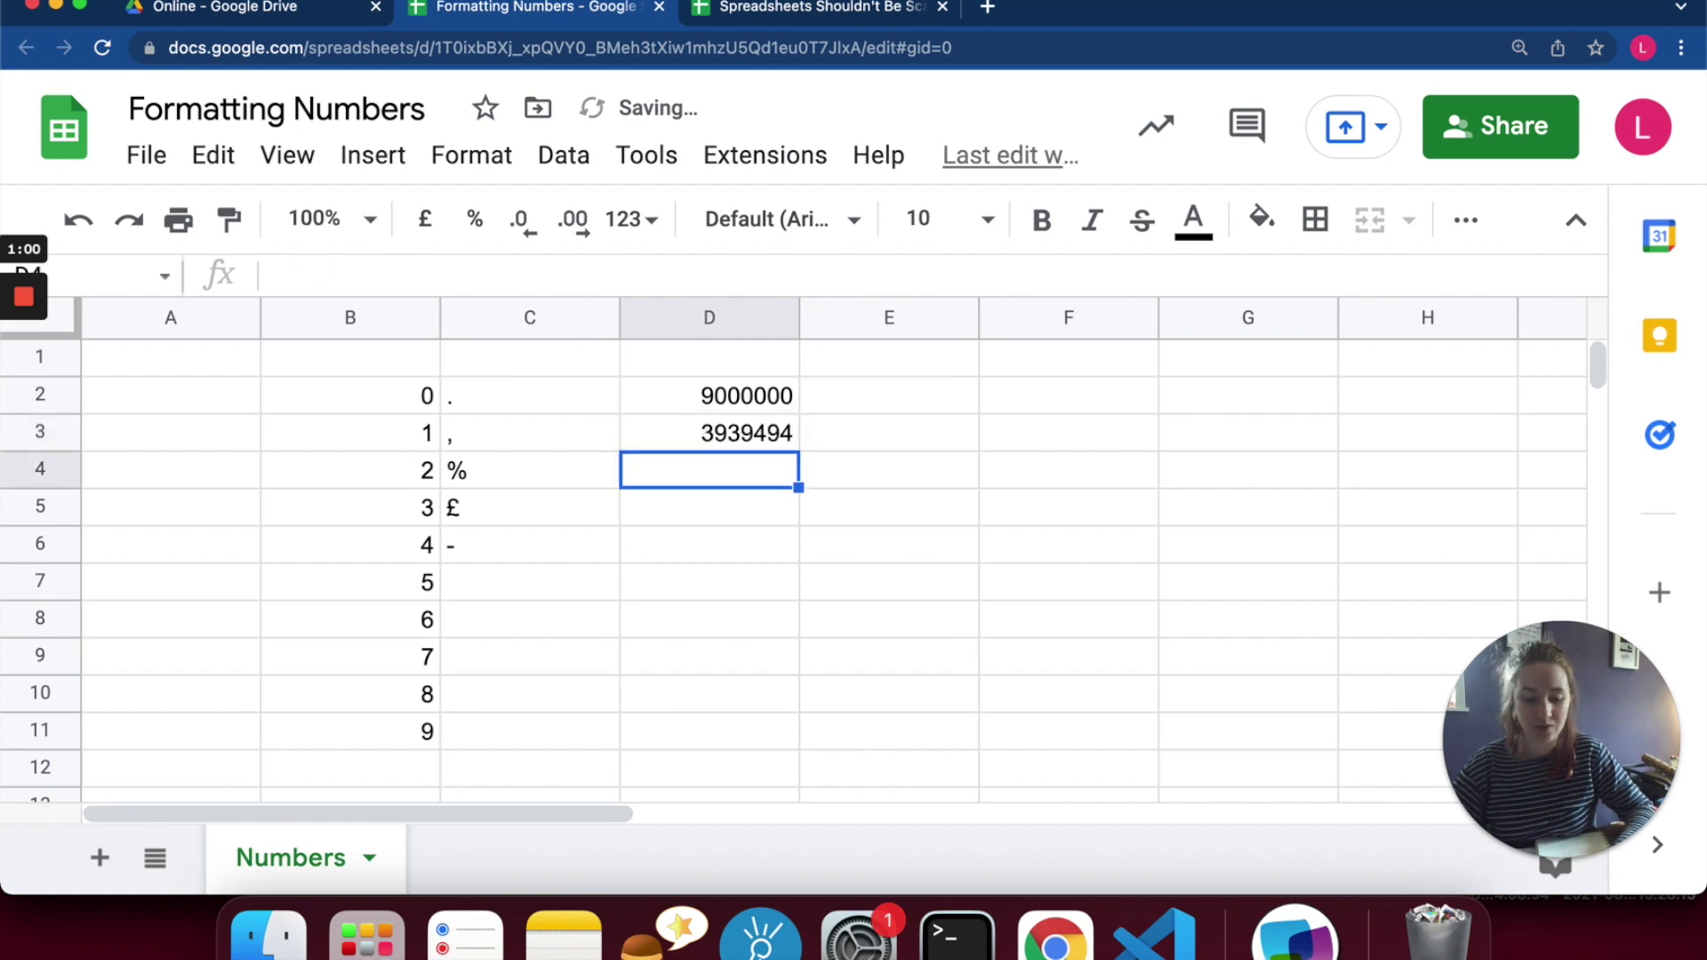
text(-9000)
key(Return)
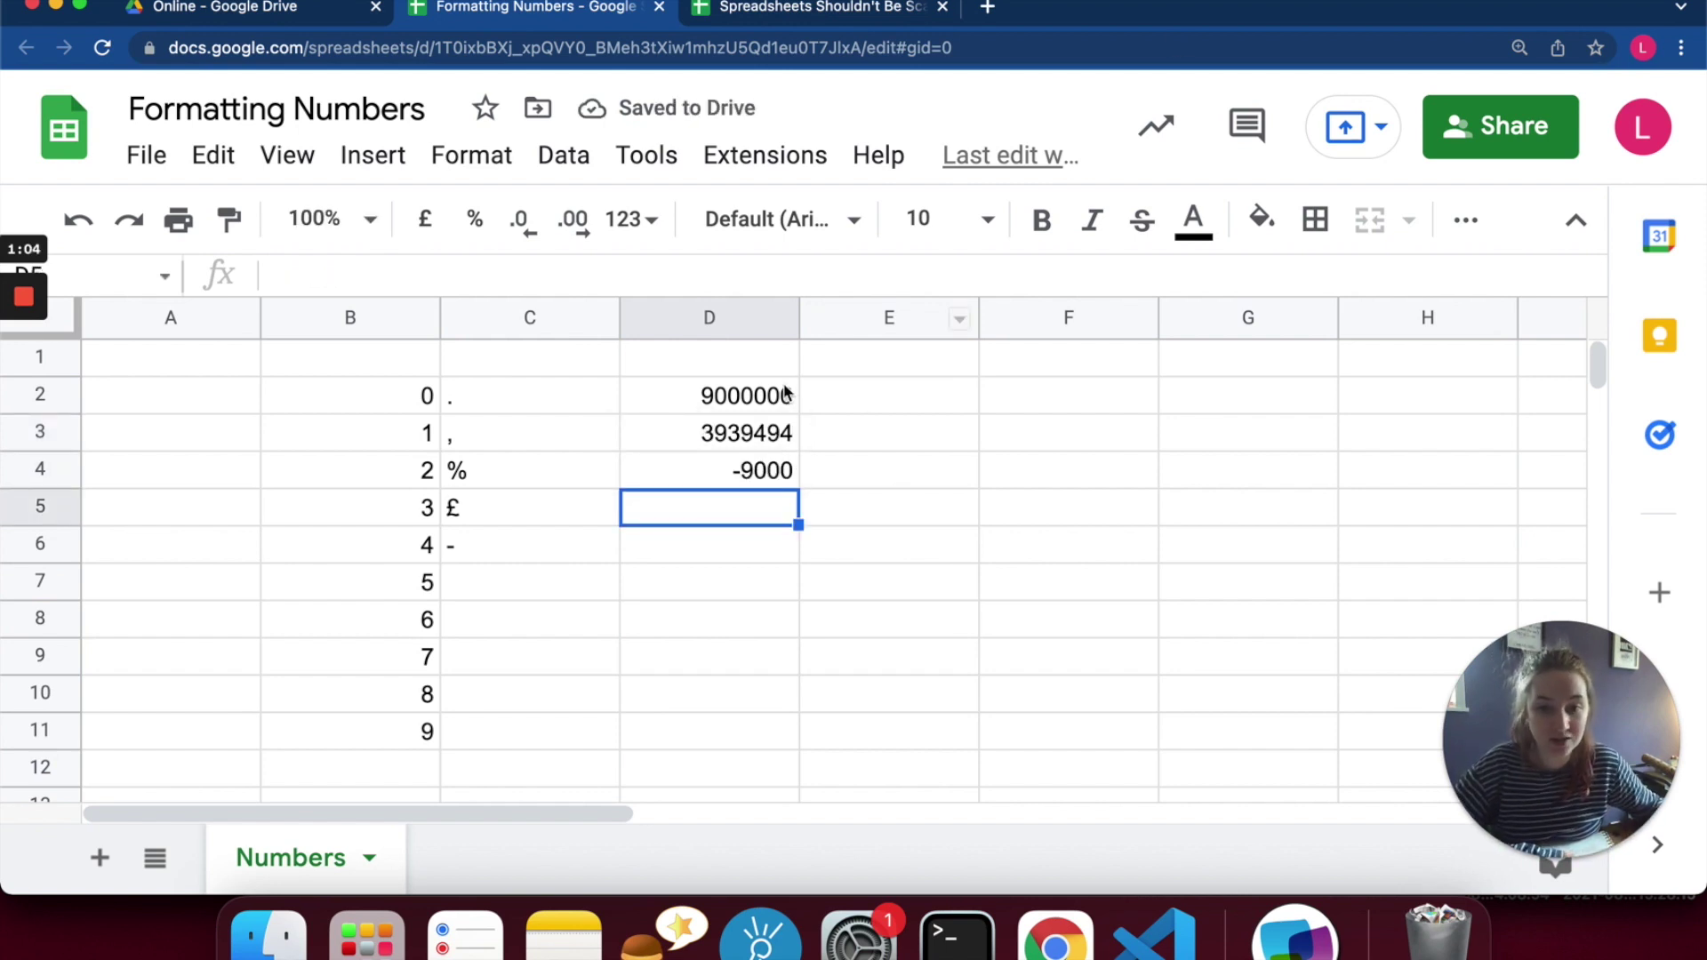
Apply the Number format with thousands separators and two decimals to cell D2.
click(766, 407)
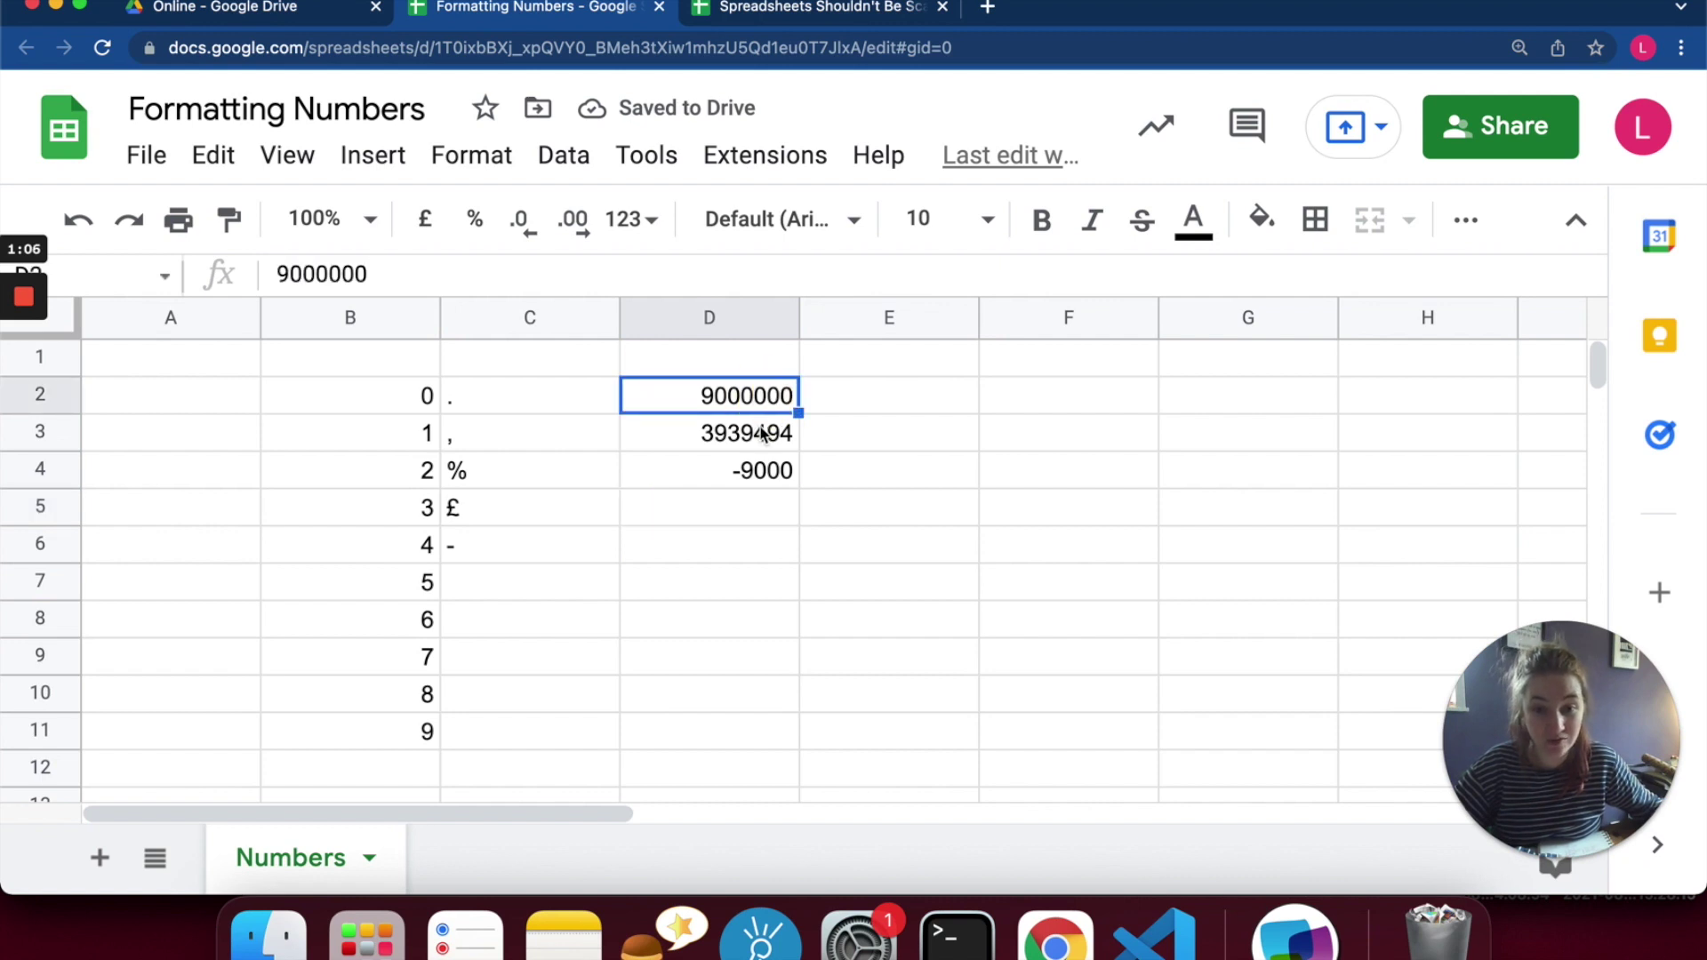
click(454, 159)
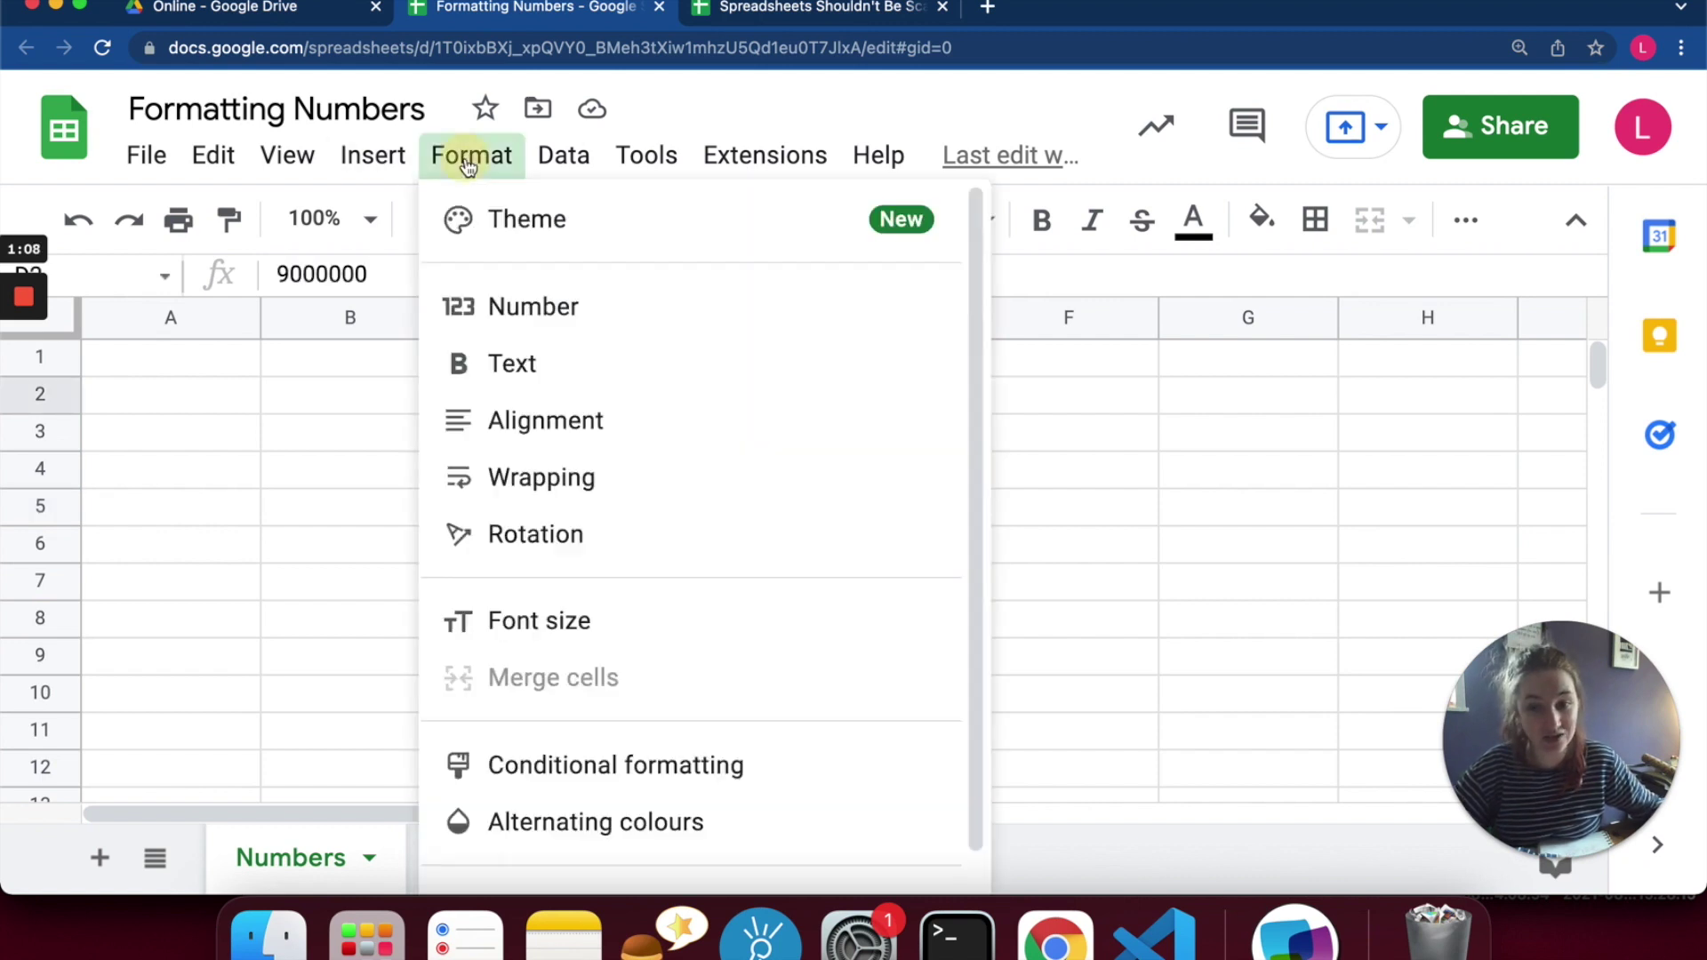
mouse_move(631, 311)
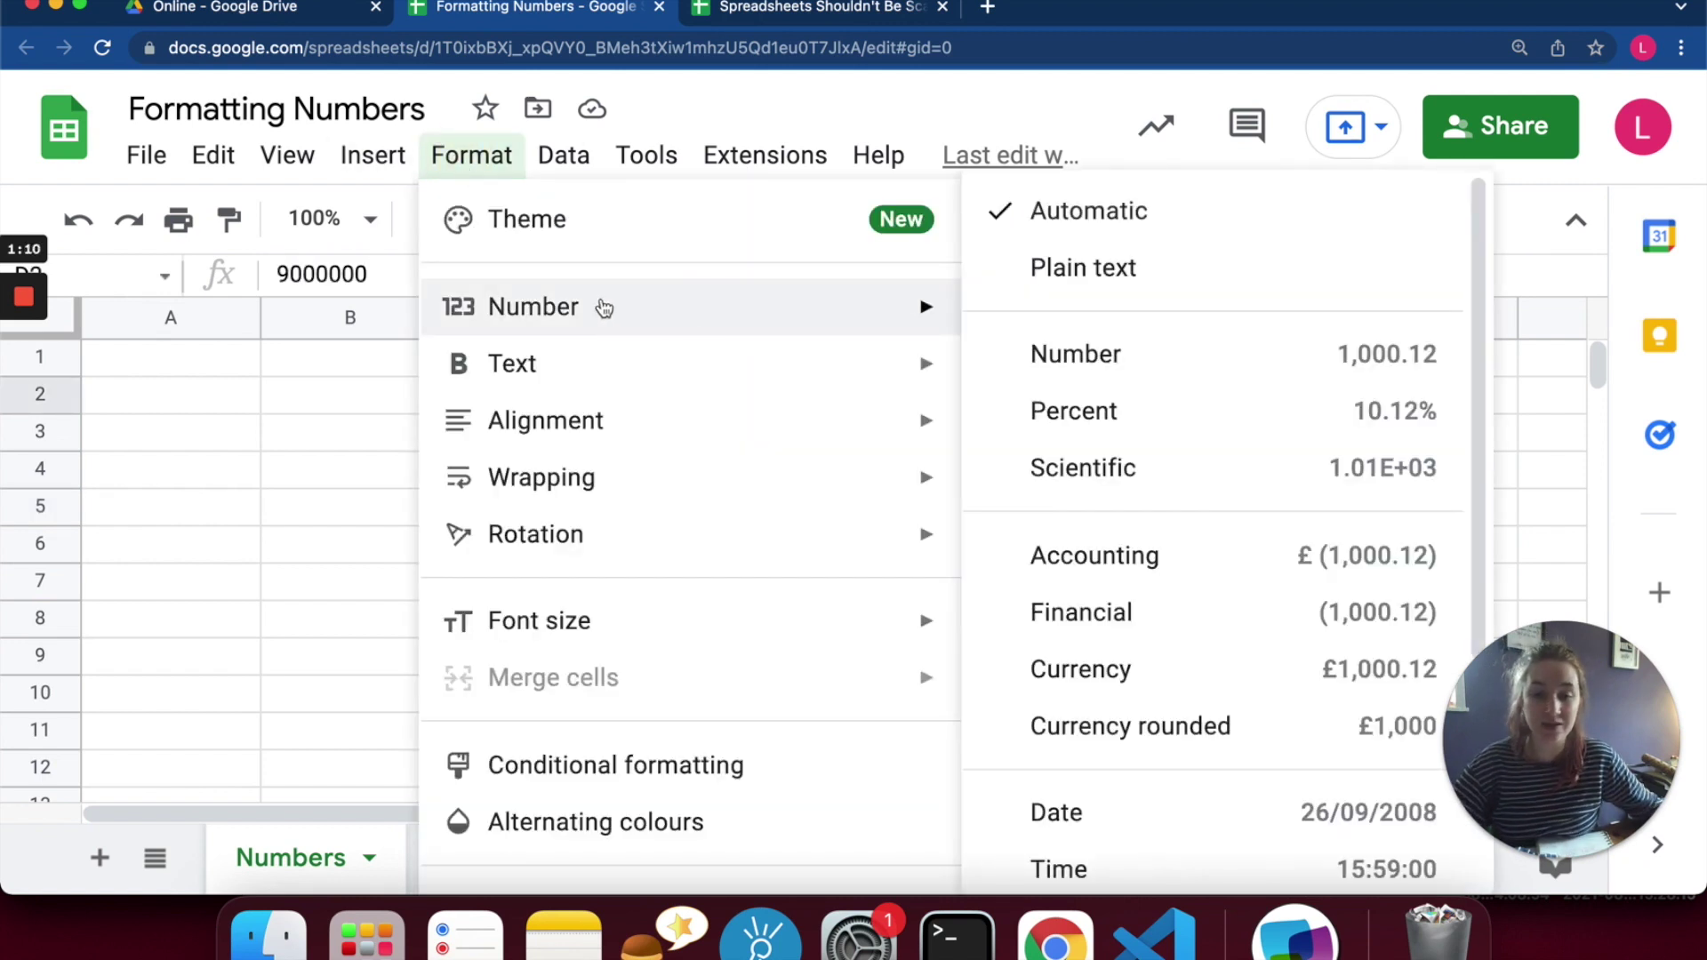
mouse_move(547, 311)
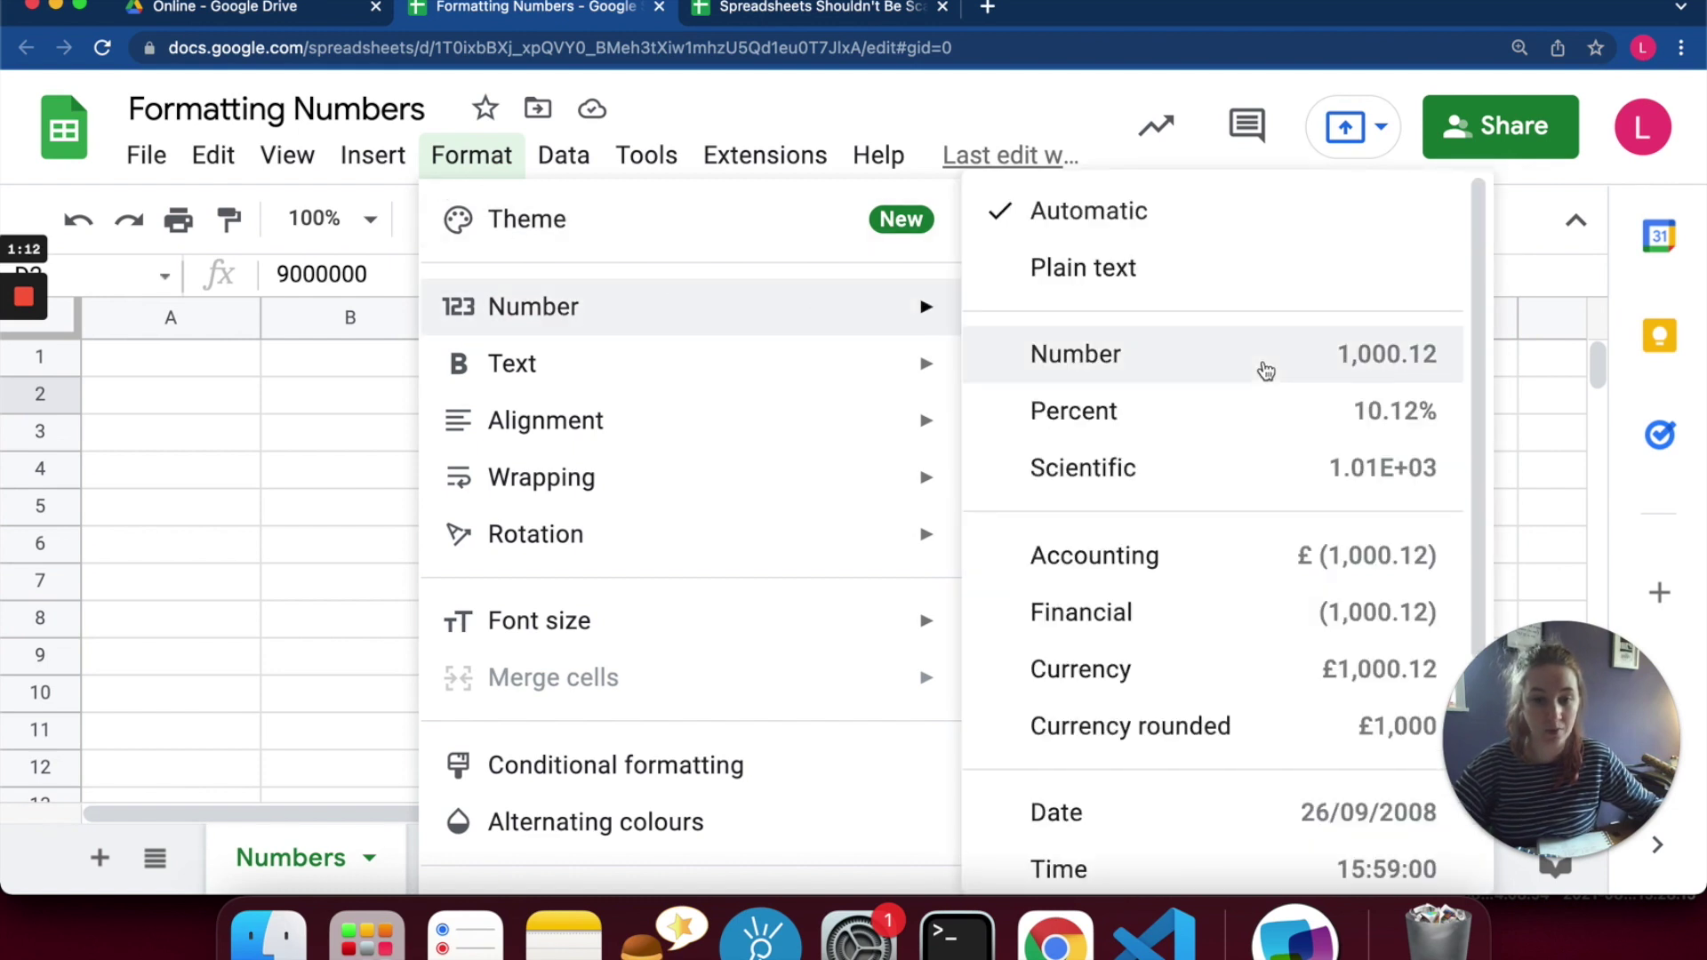
click(1217, 359)
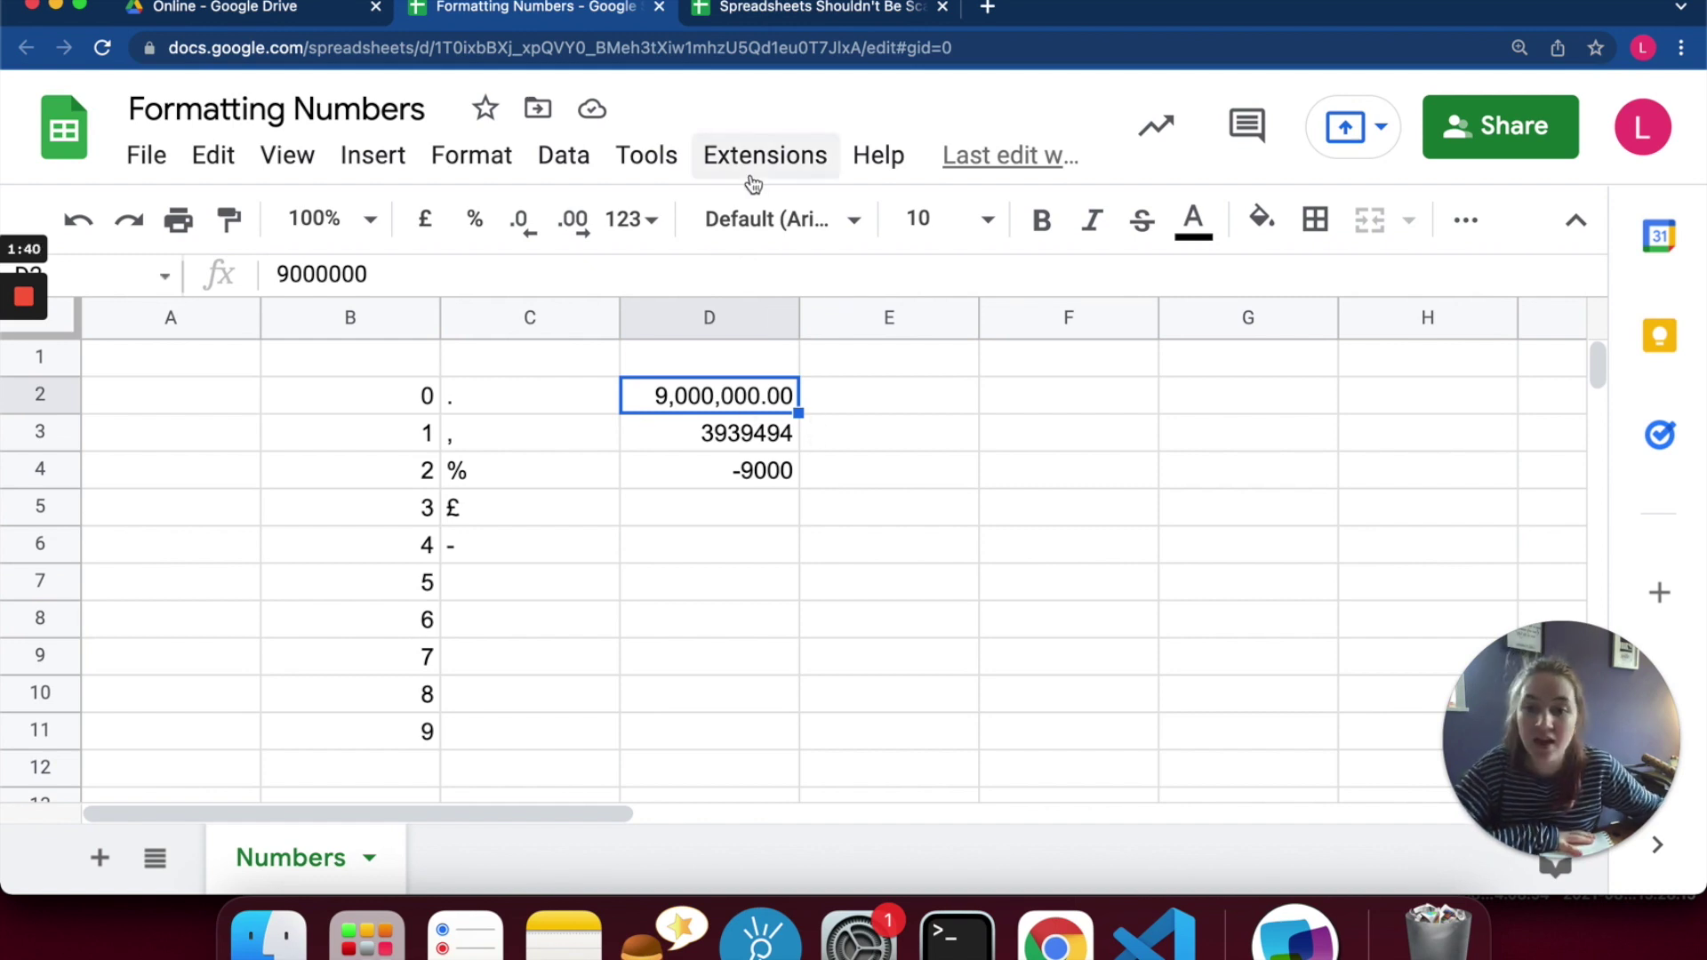
Extend the value in D2 to four decimal places and reduce it to no decimal places.
click(580, 222)
click(580, 222)
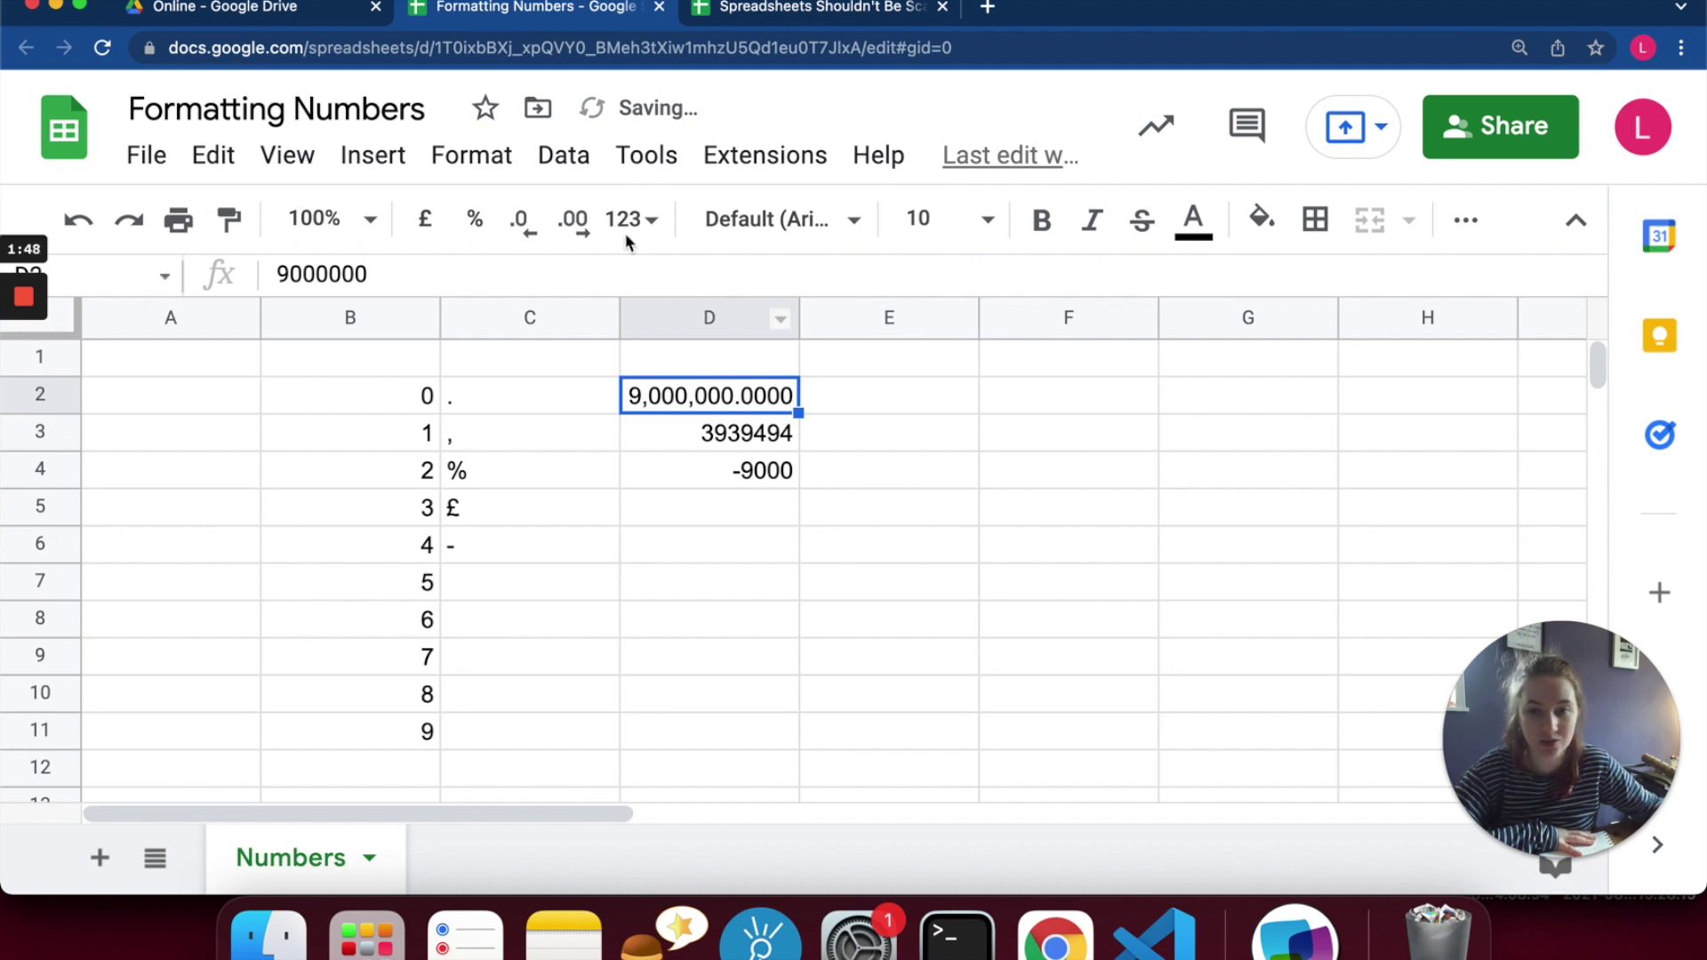
click(522, 220)
click(522, 220)
click(522, 220)
click(522, 221)
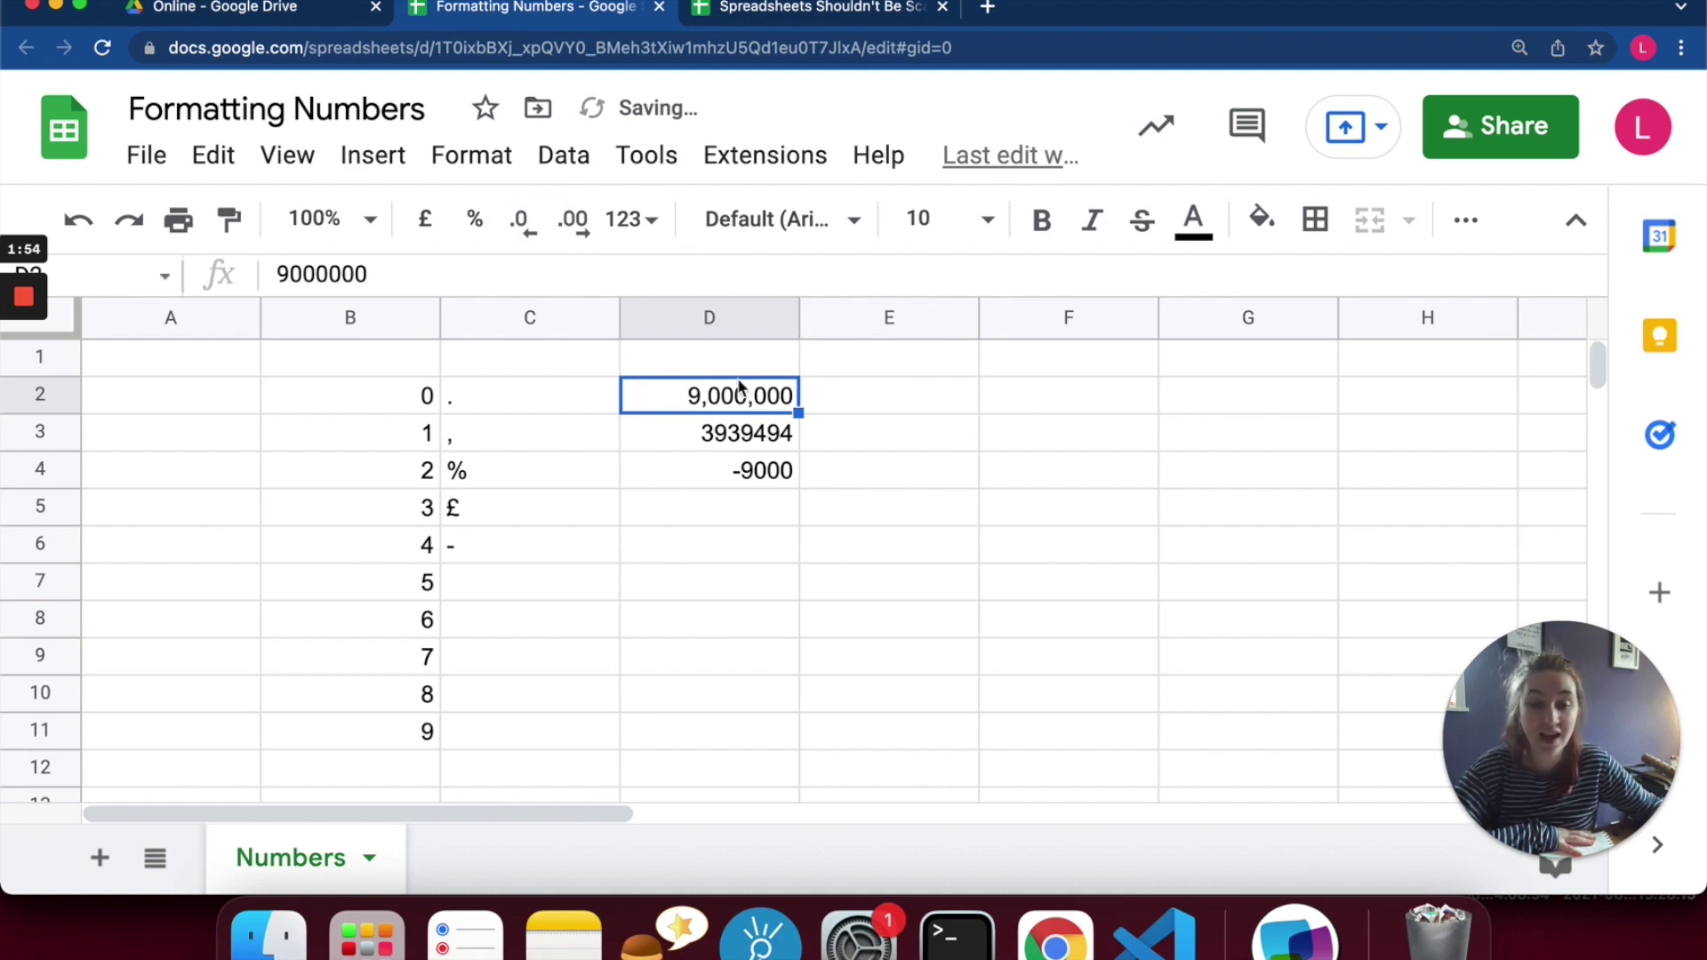
Copy the number format of D2 onto cell D3 with Paint format.
click(936, 494)
click(682, 397)
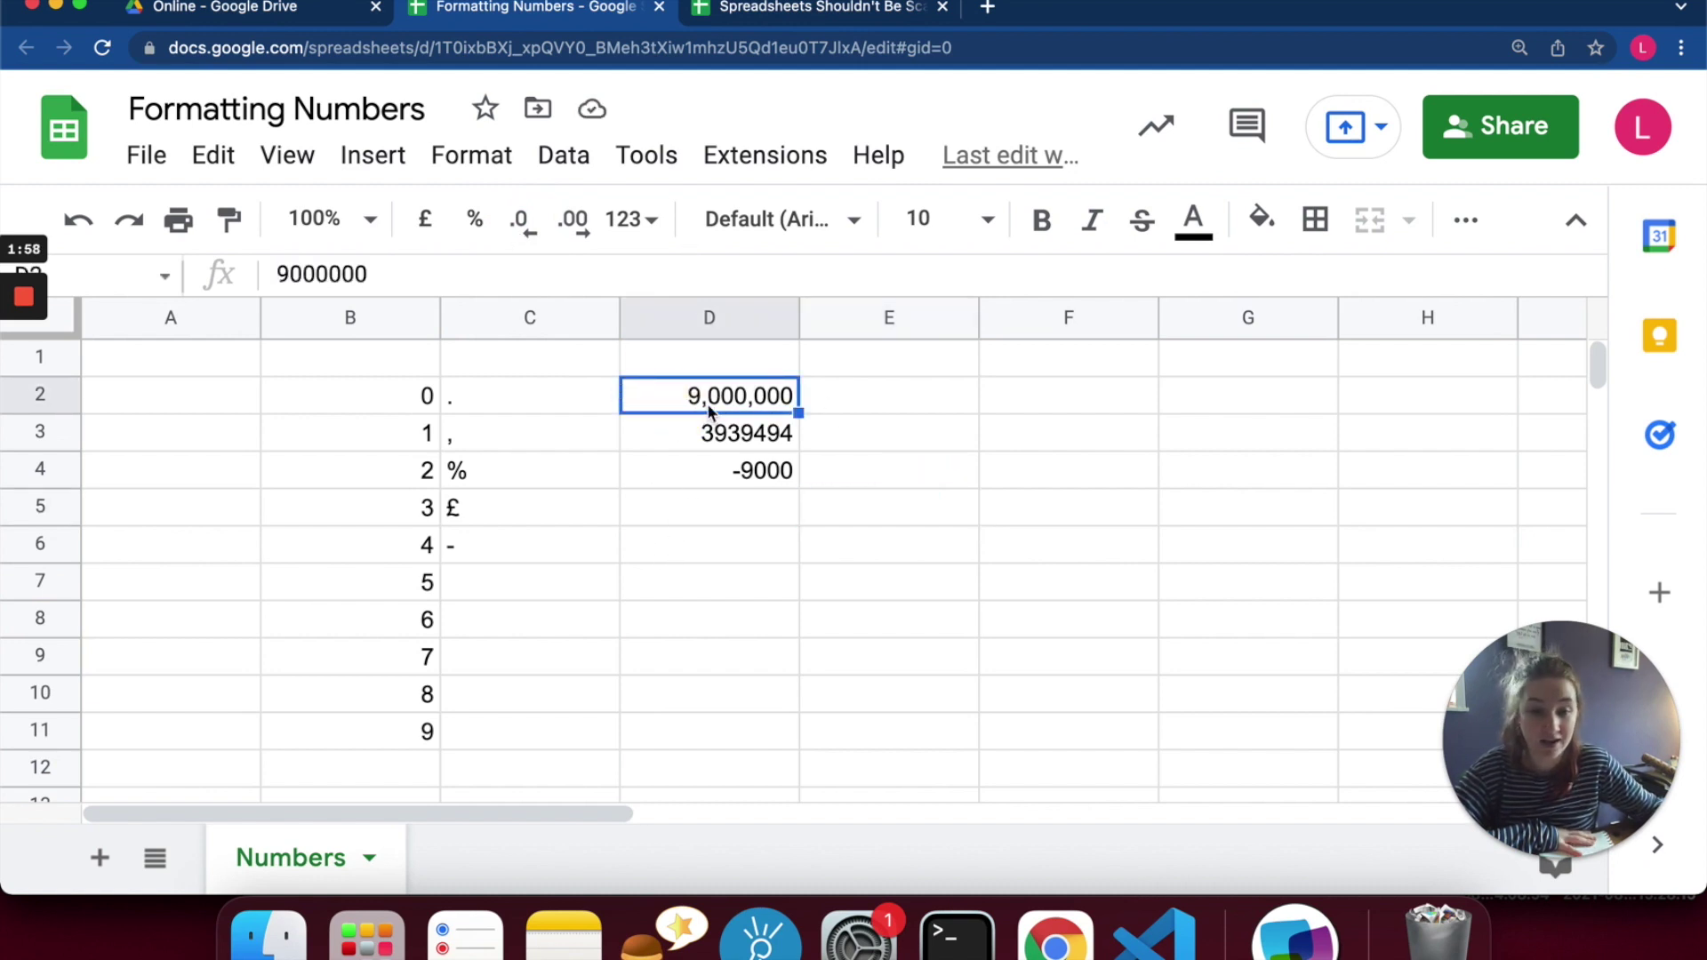
click(233, 222)
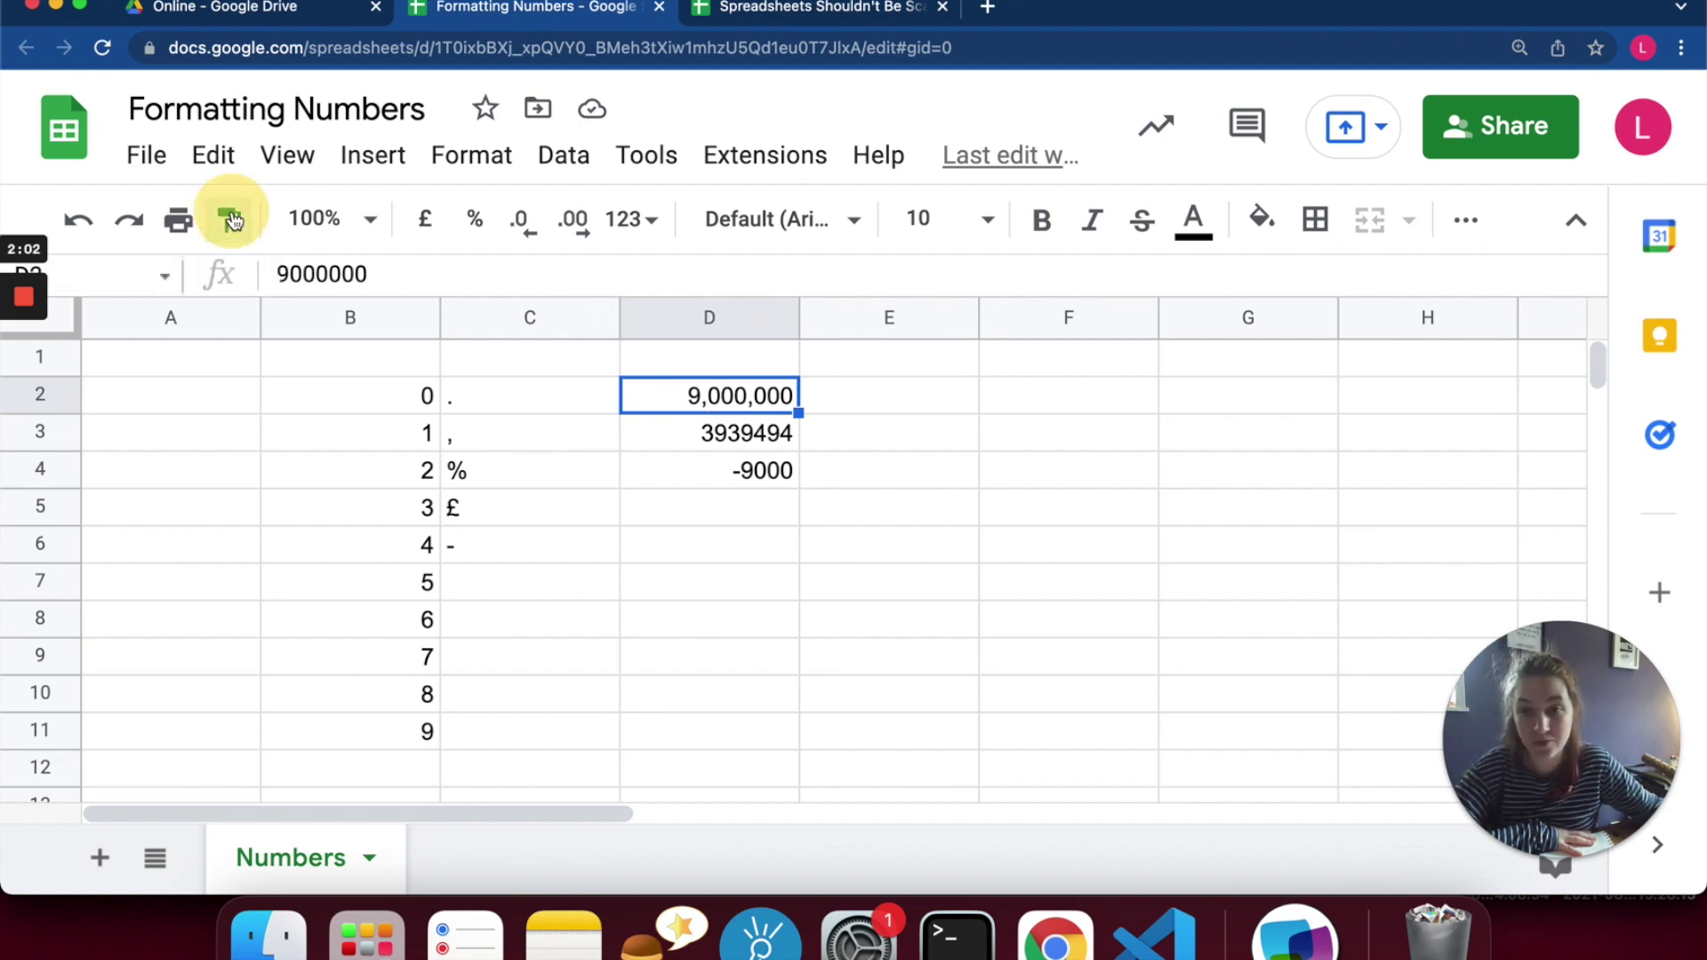
click(726, 440)
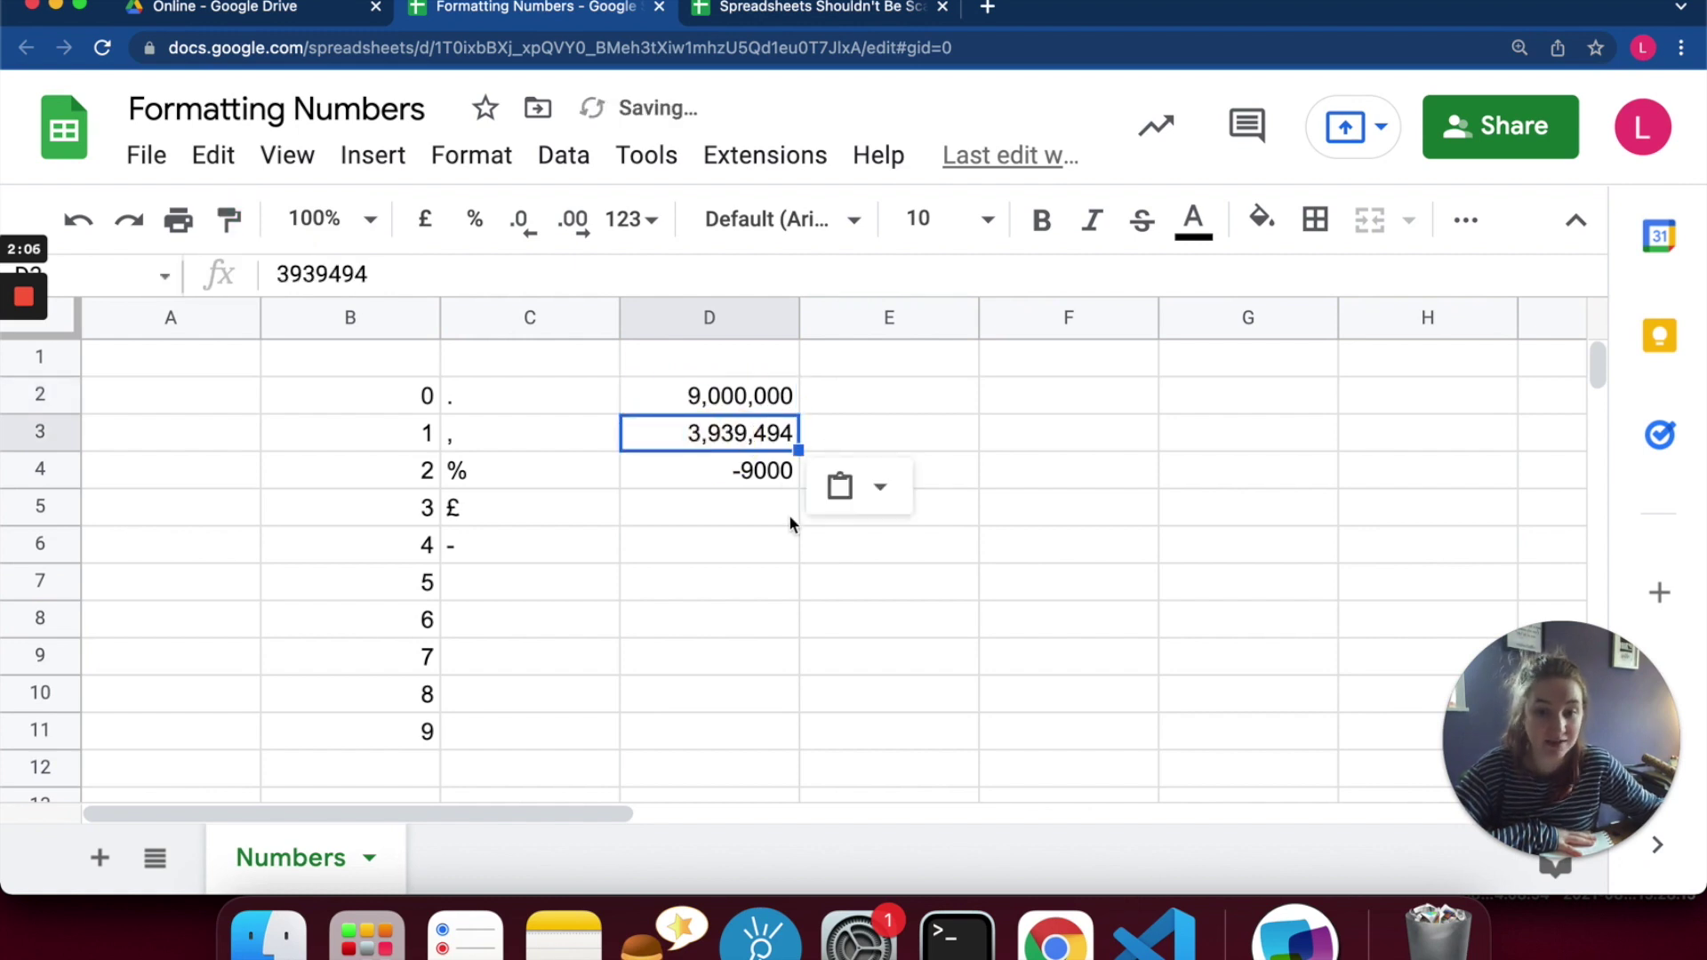
Copy the number format of D2 onto the whole of column D with Paint format.
click(758, 411)
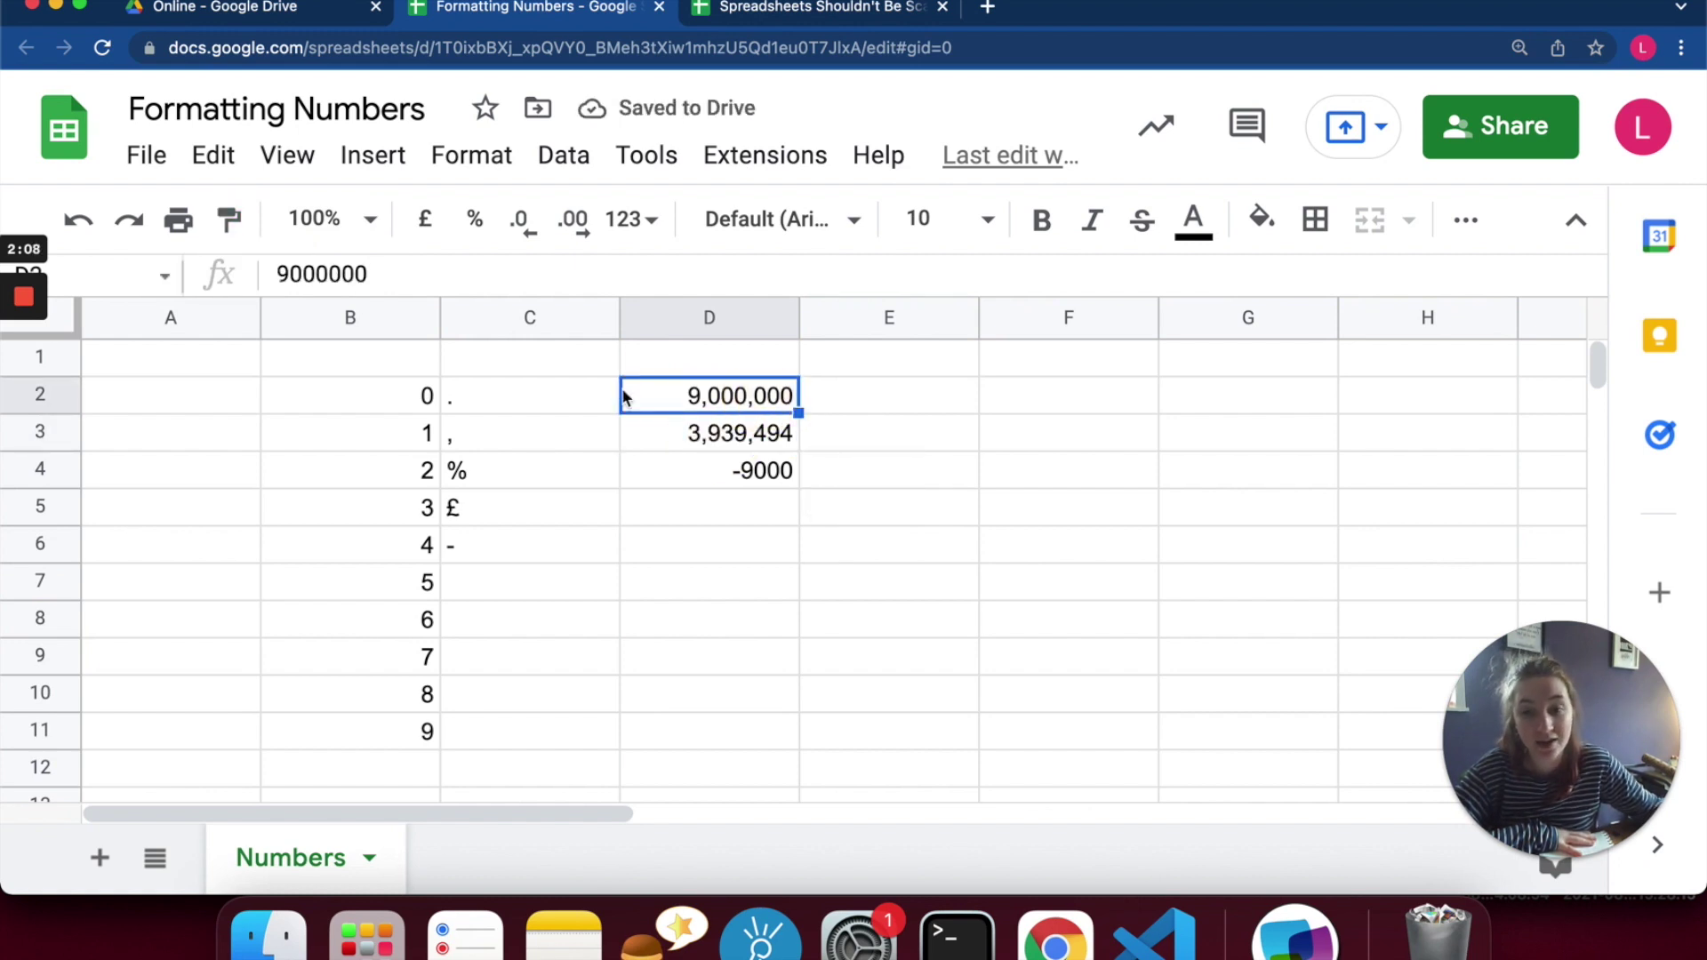
click(231, 223)
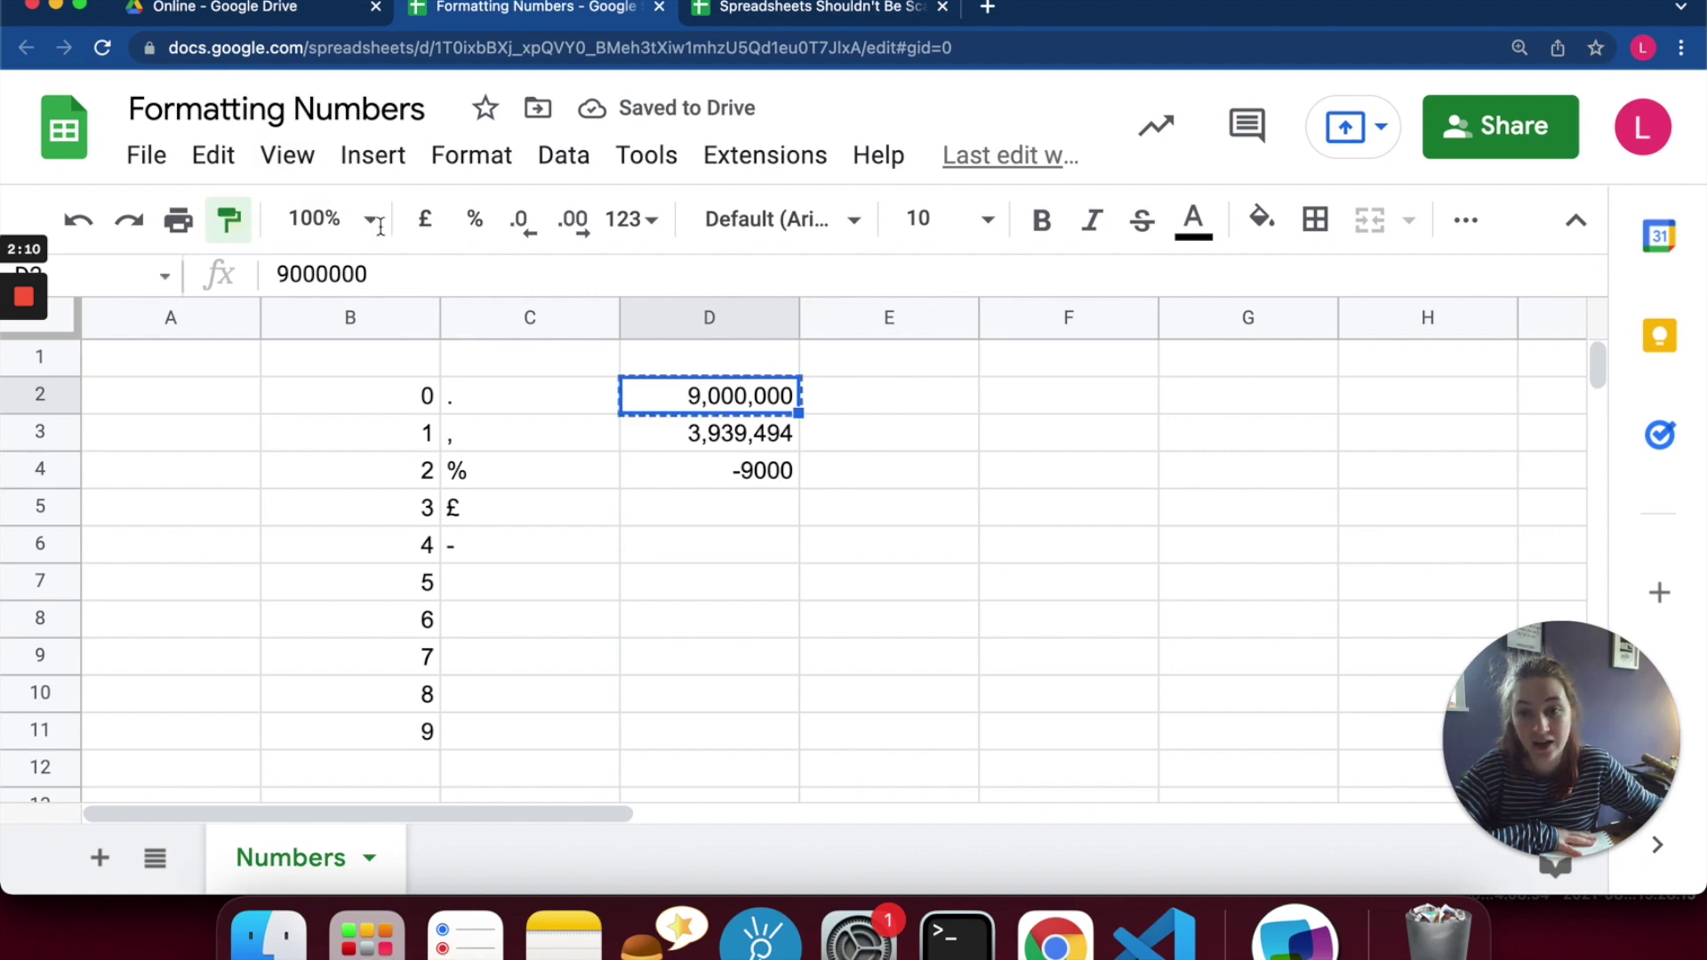
click(689, 318)
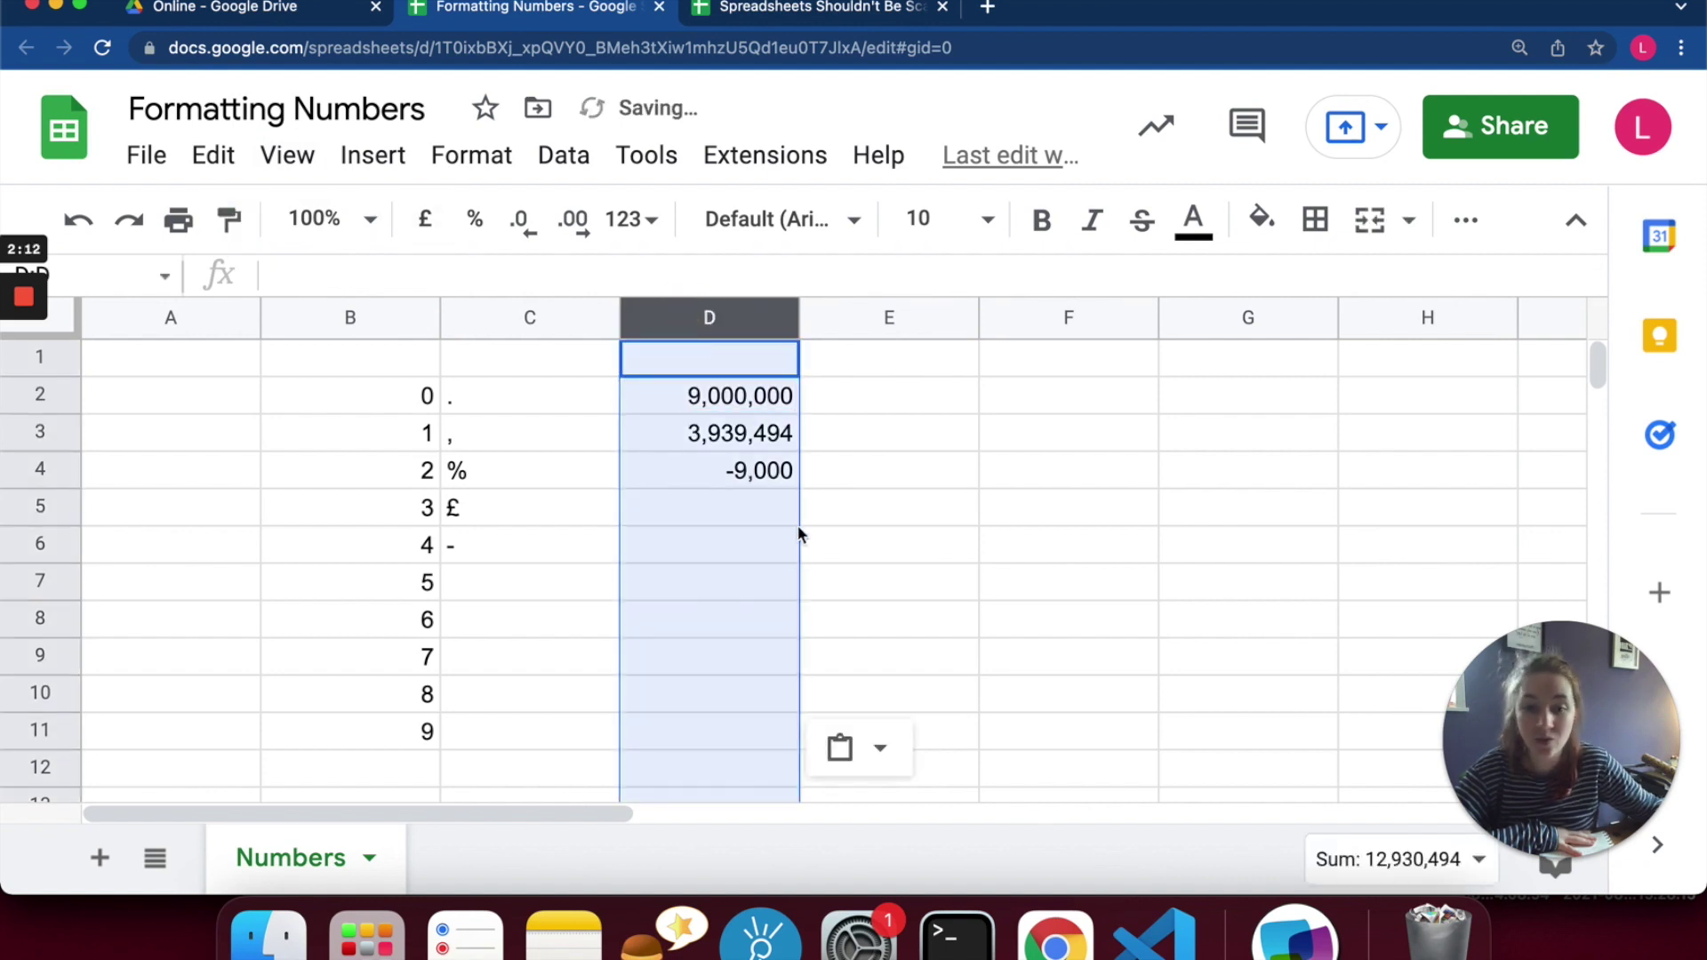
click(754, 484)
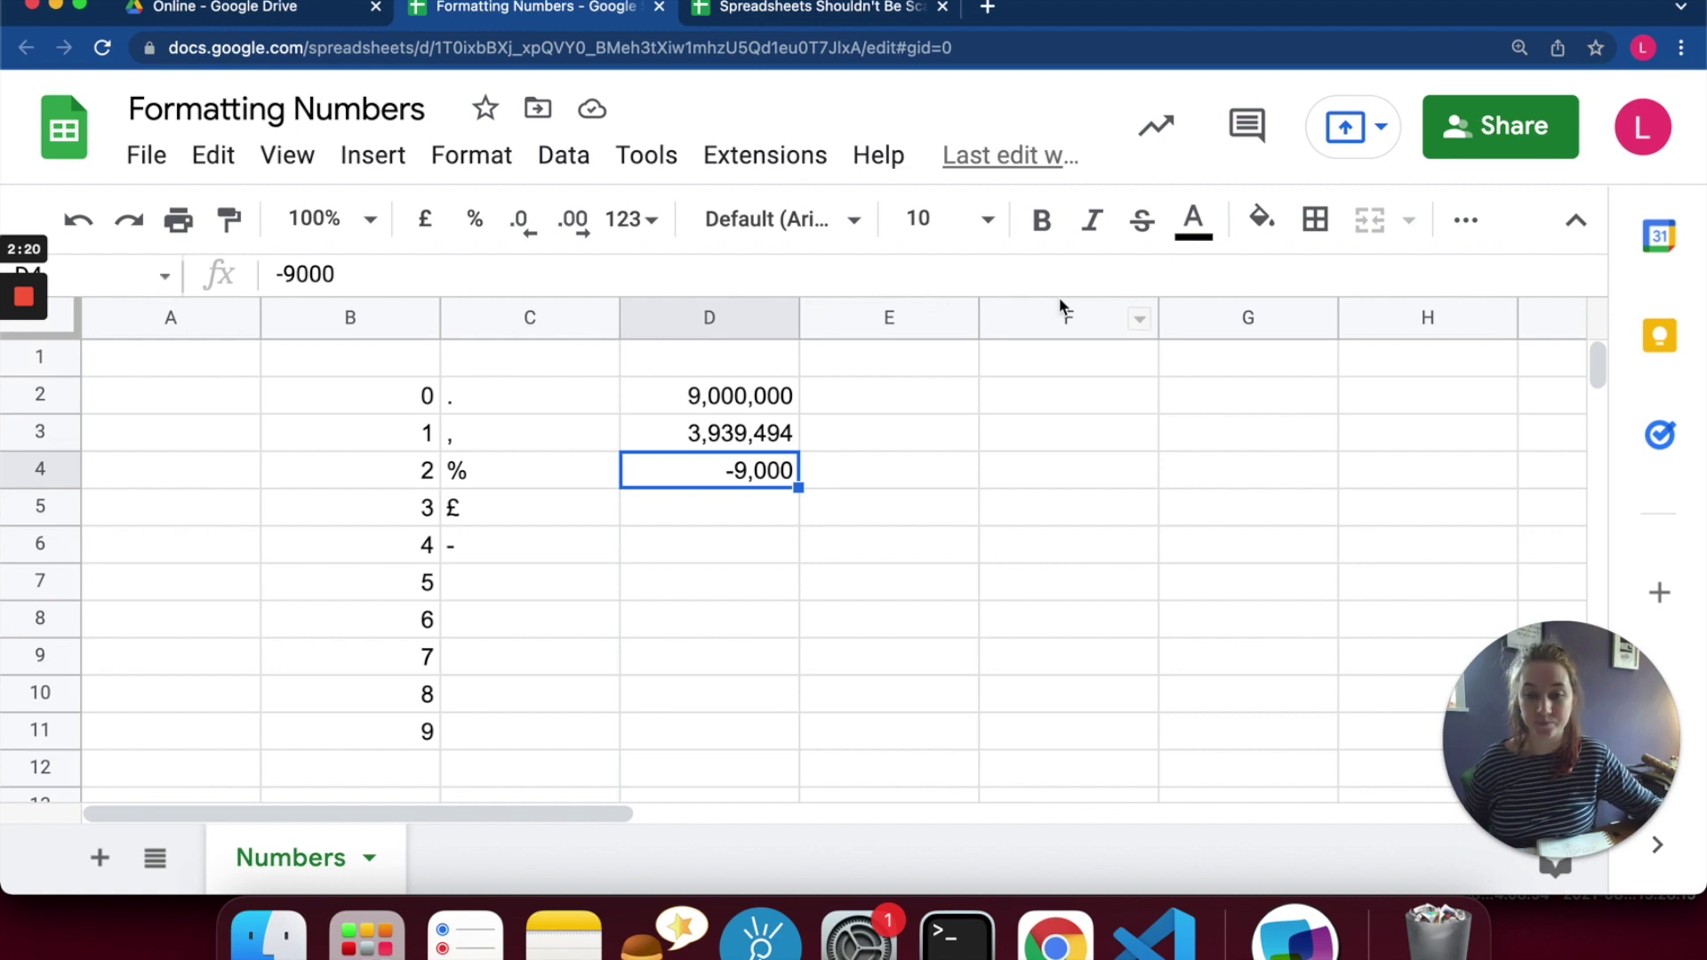
Enter 12.45 in cell D6 and increase its display to two decimal places.
click(741, 548)
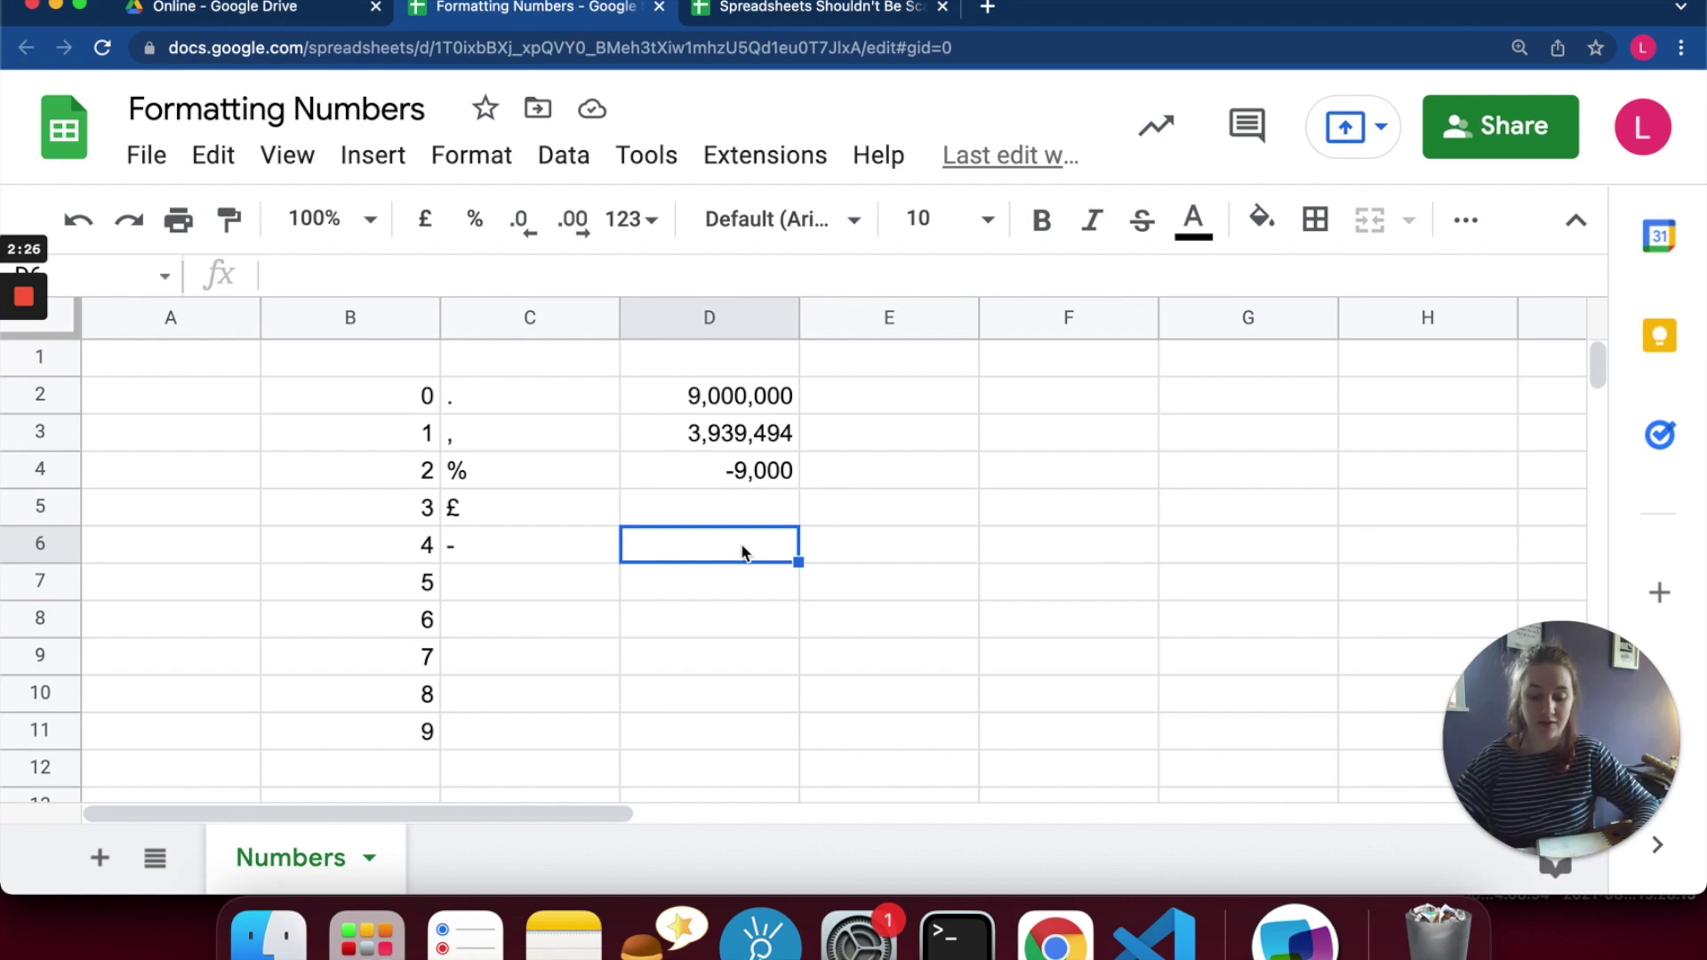
text(12.45)
key(Return)
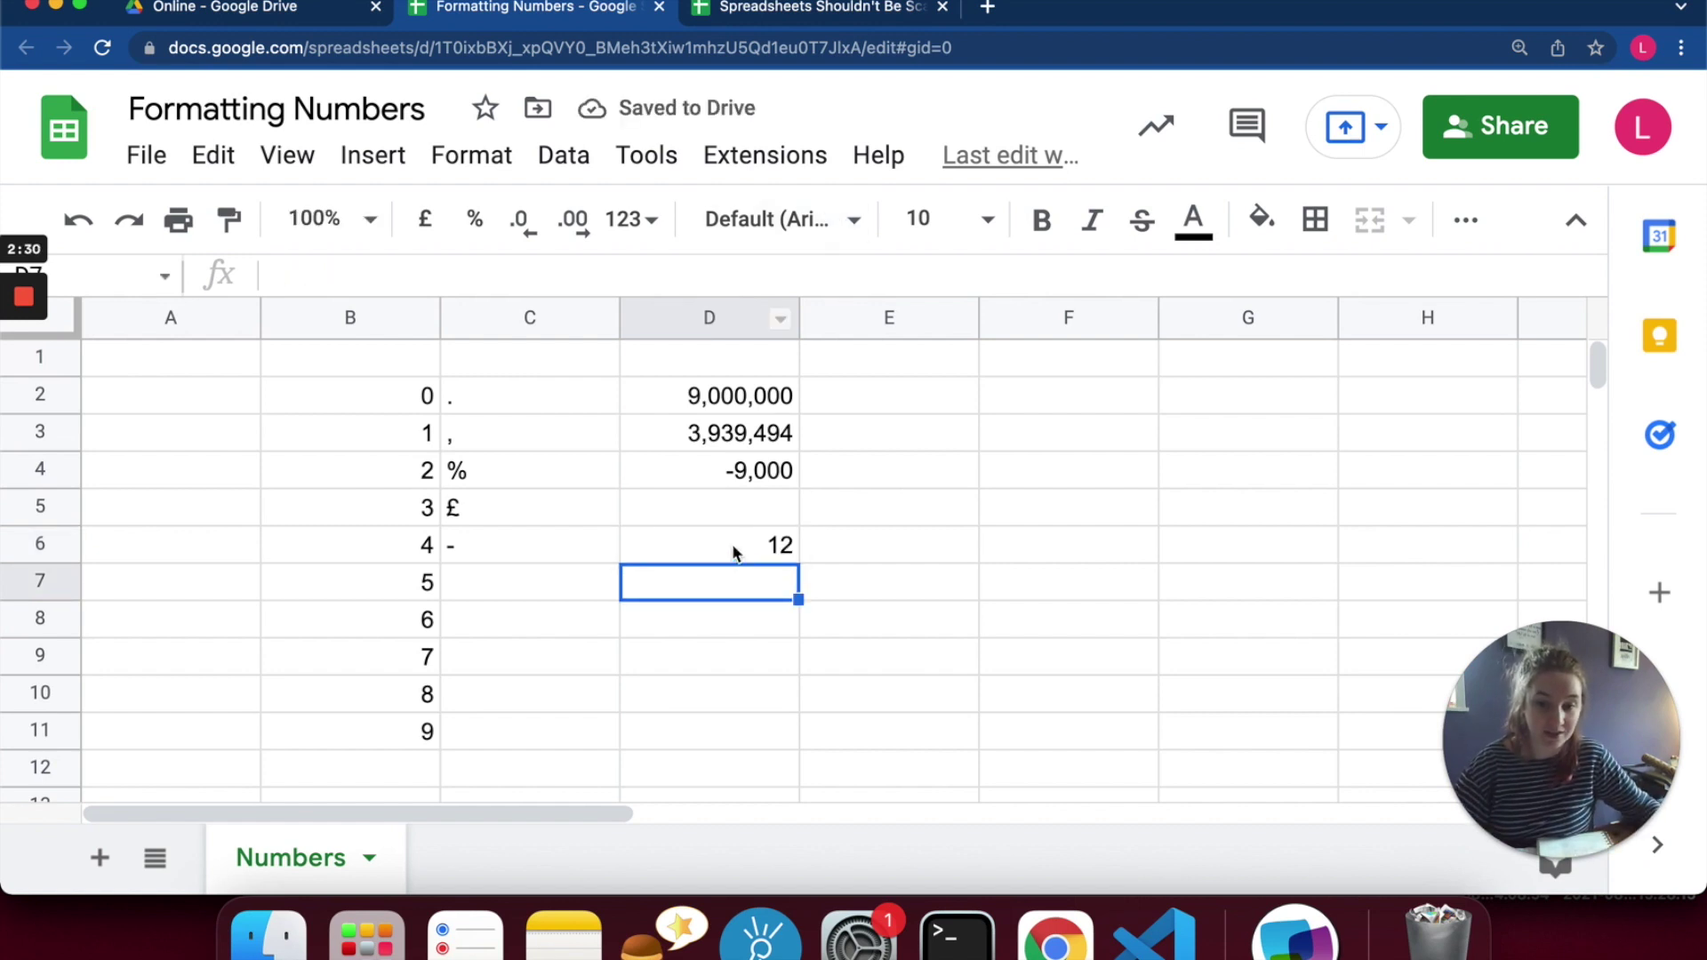
click(756, 555)
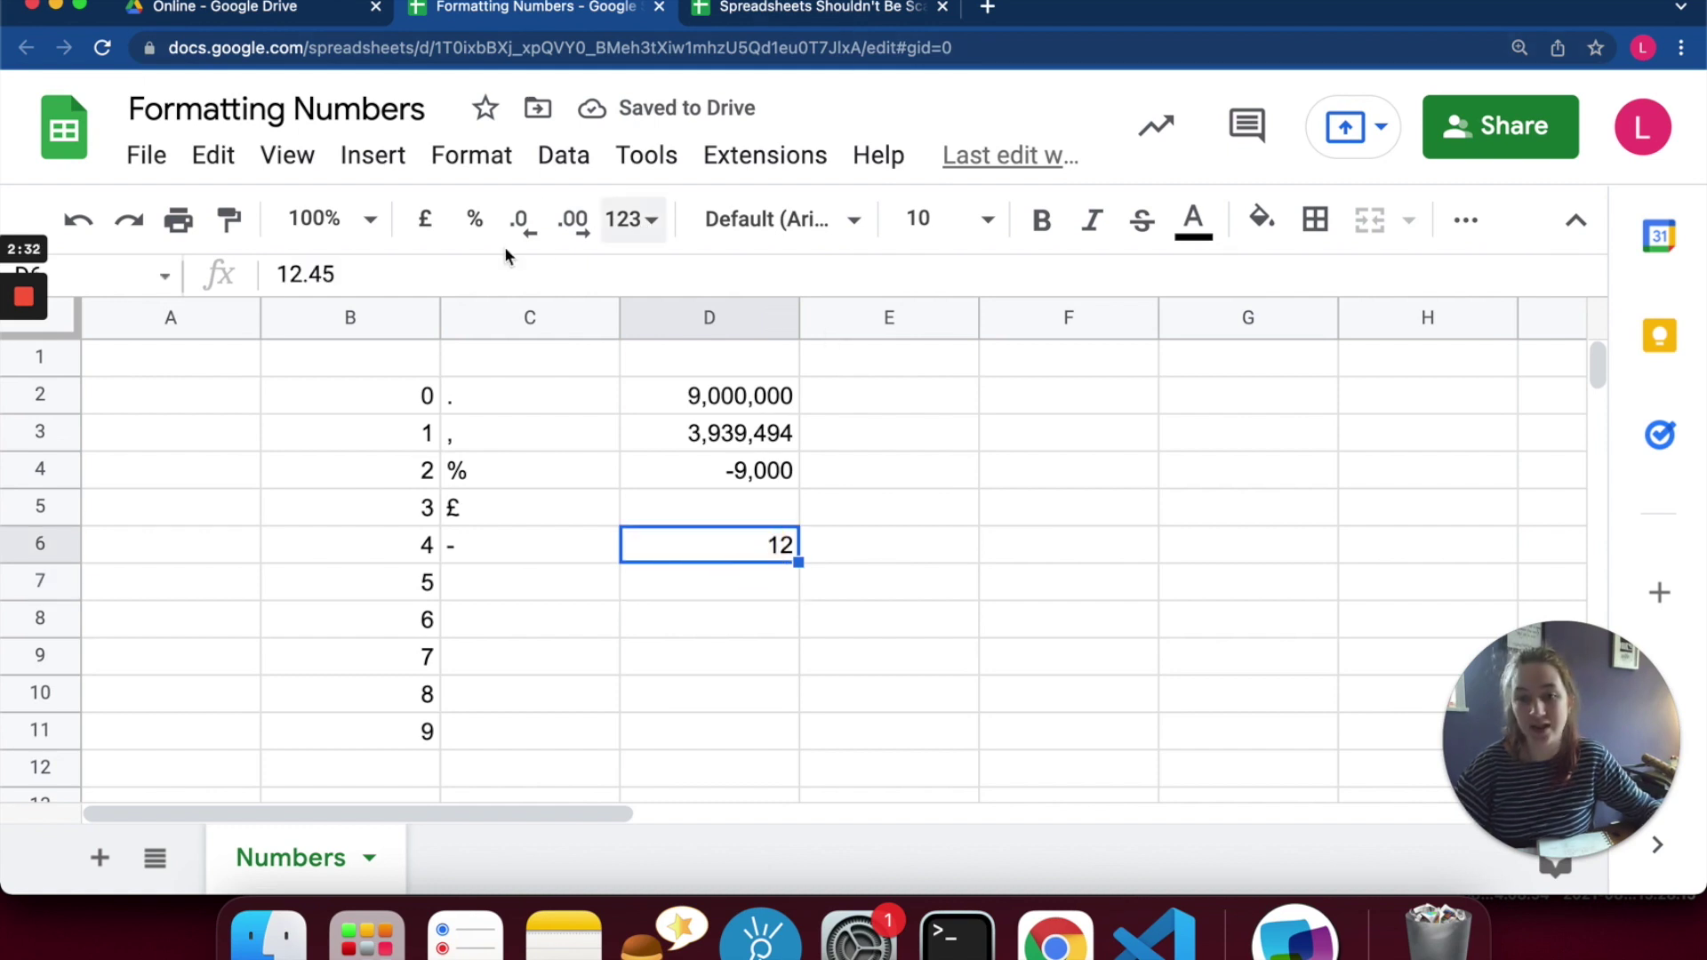
click(575, 221)
click(575, 222)
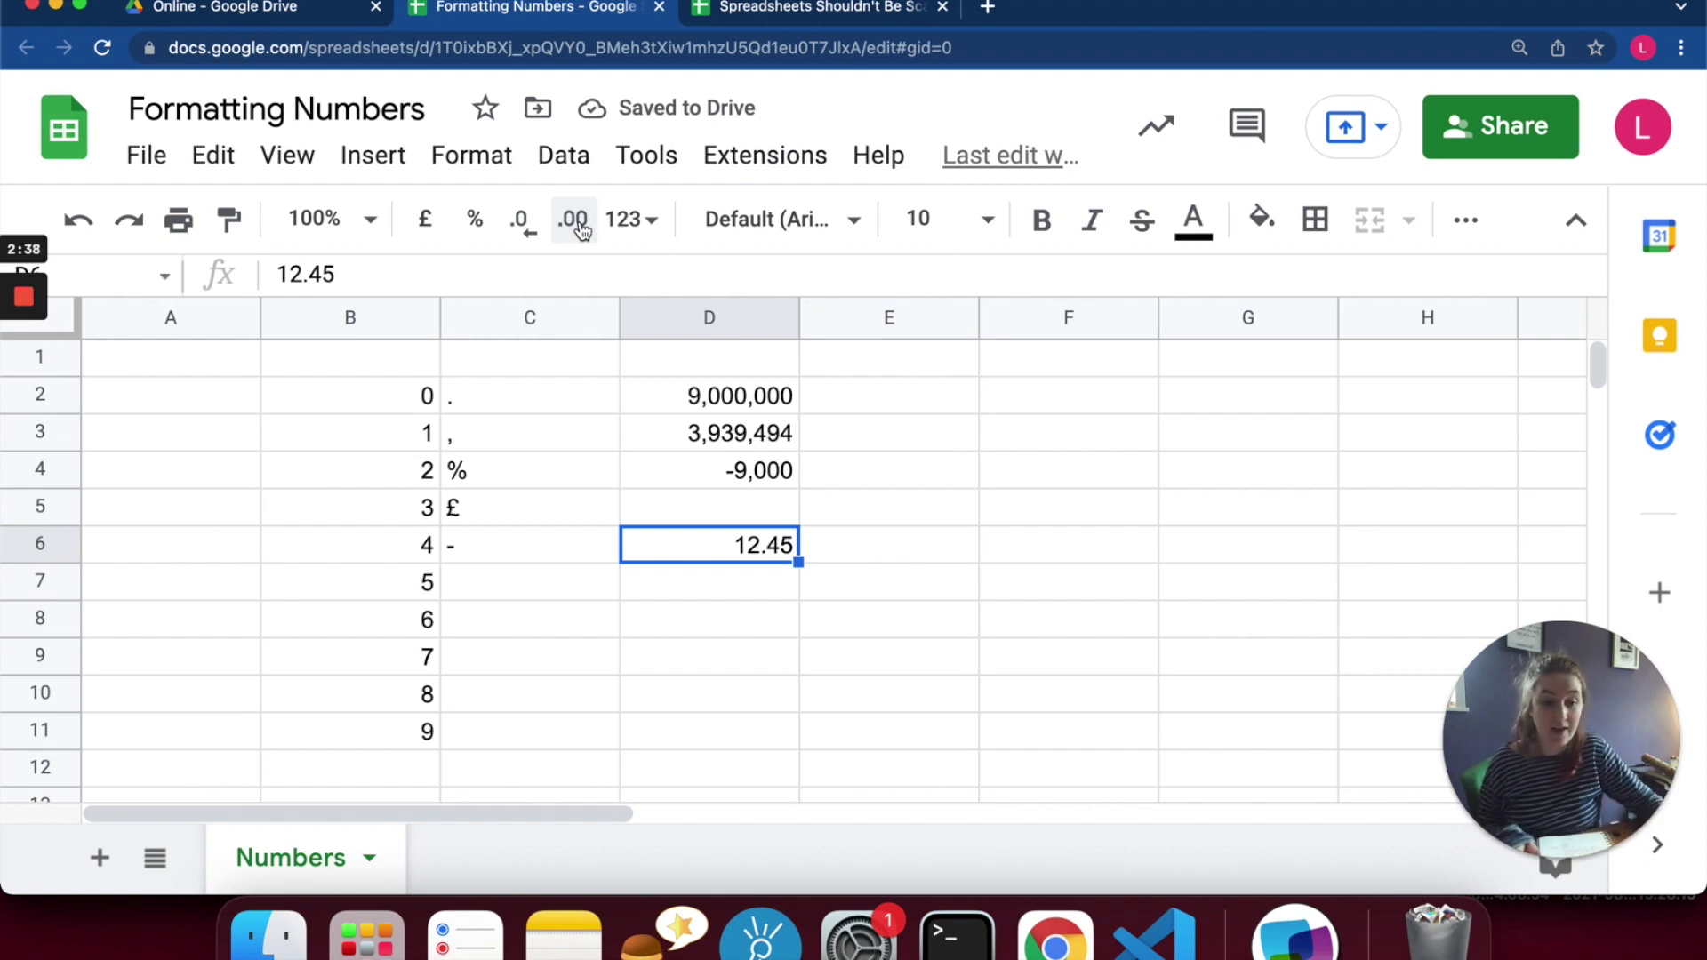
Enter the formula =12/100 in cell E2 and format the cell as a percentage.
click(959, 398)
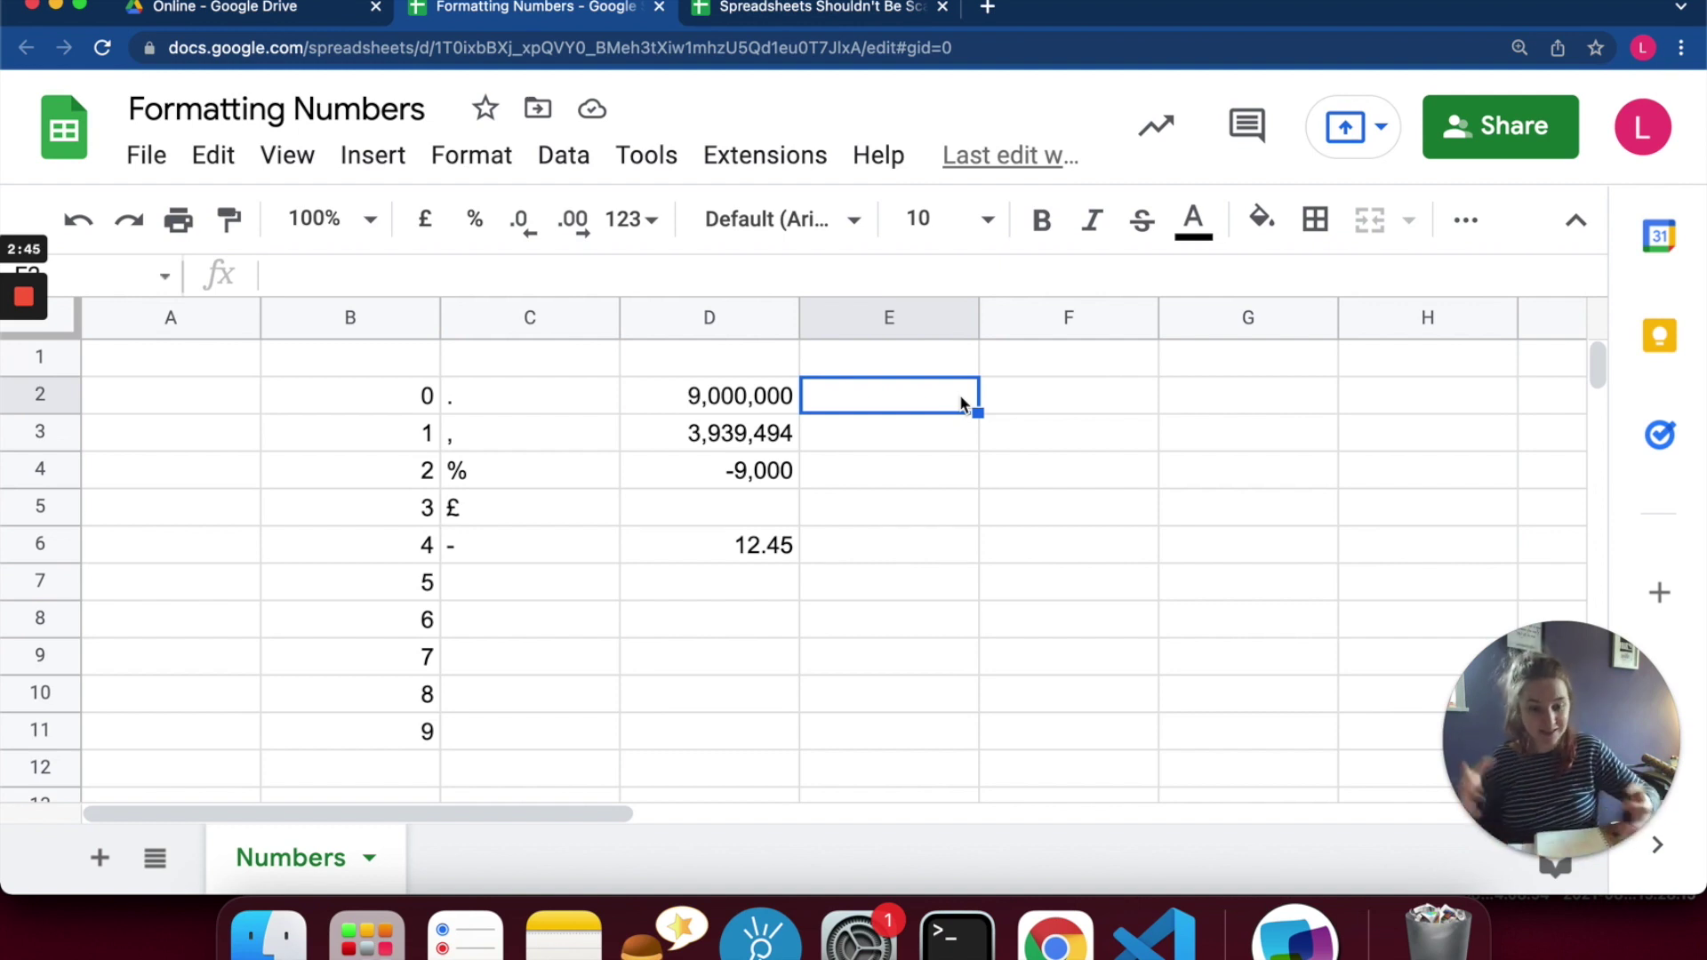
text(=12/100)
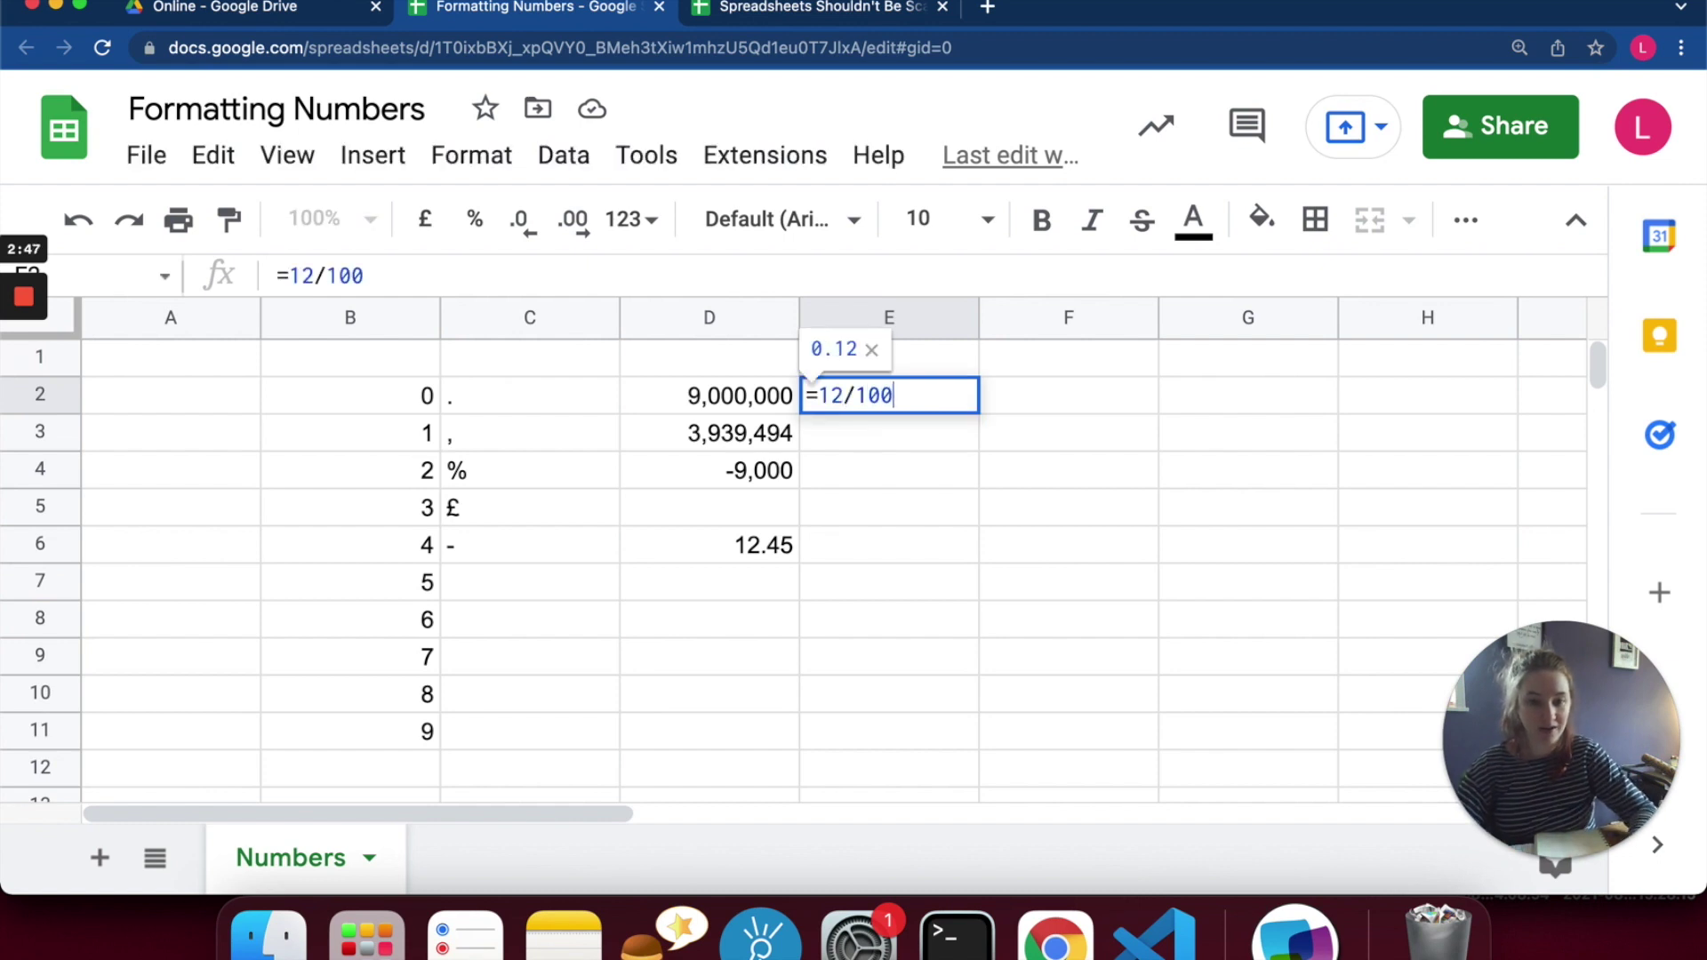
key(Return)
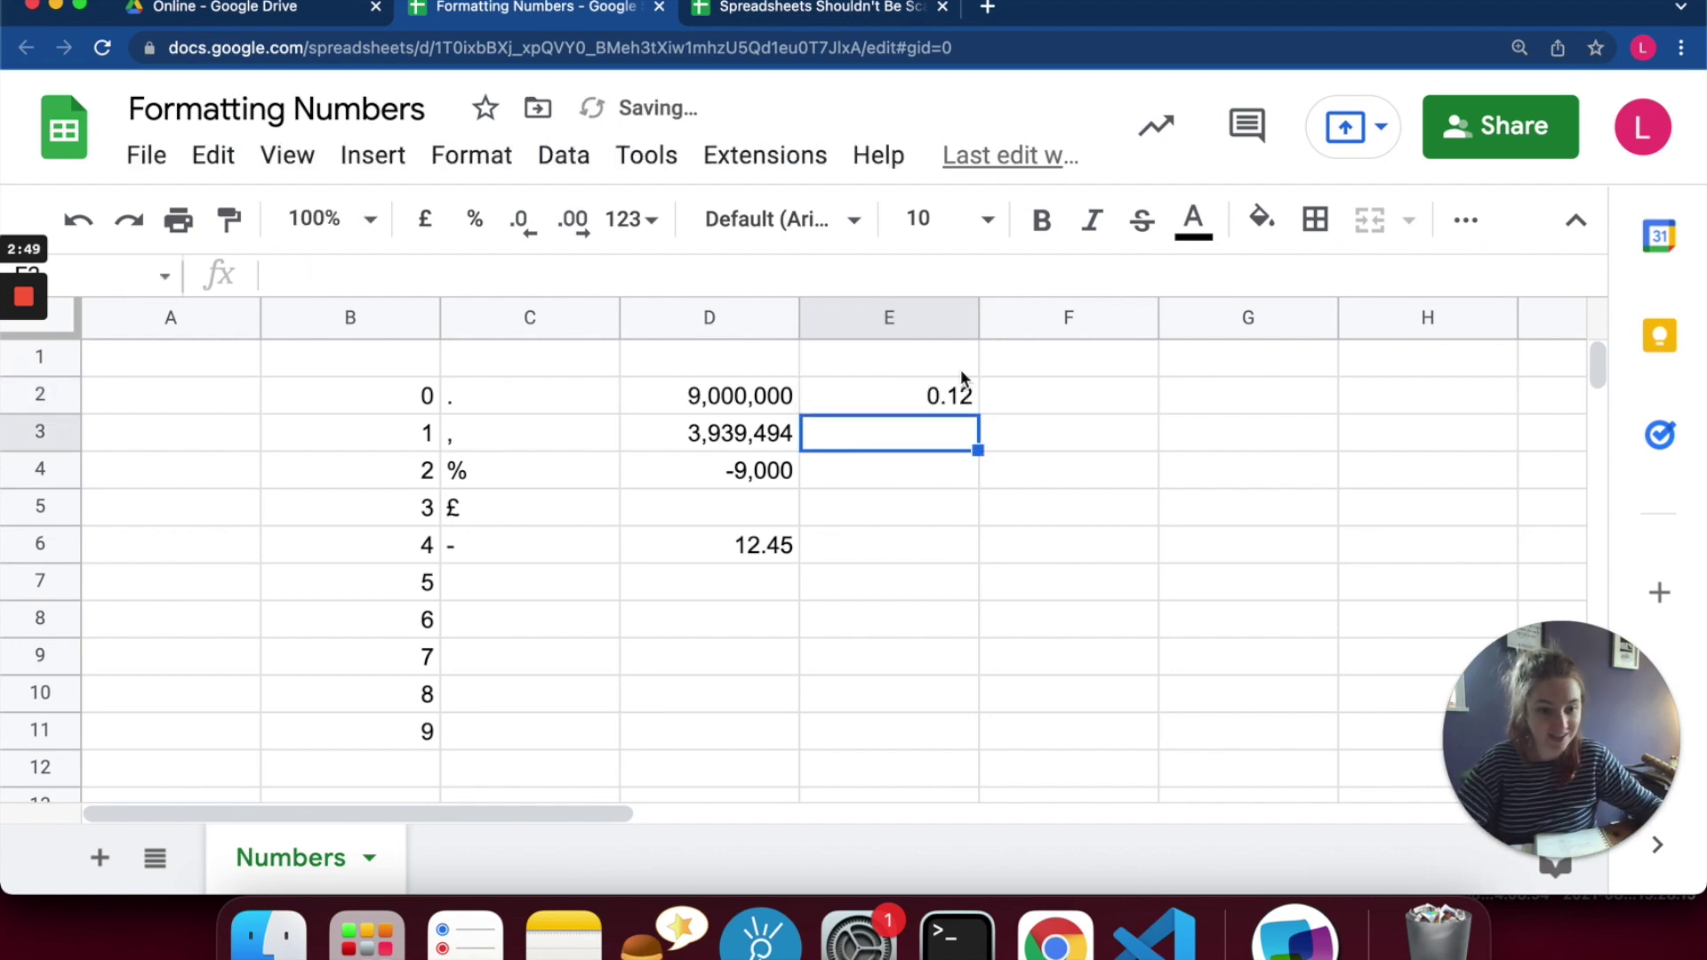
click(943, 398)
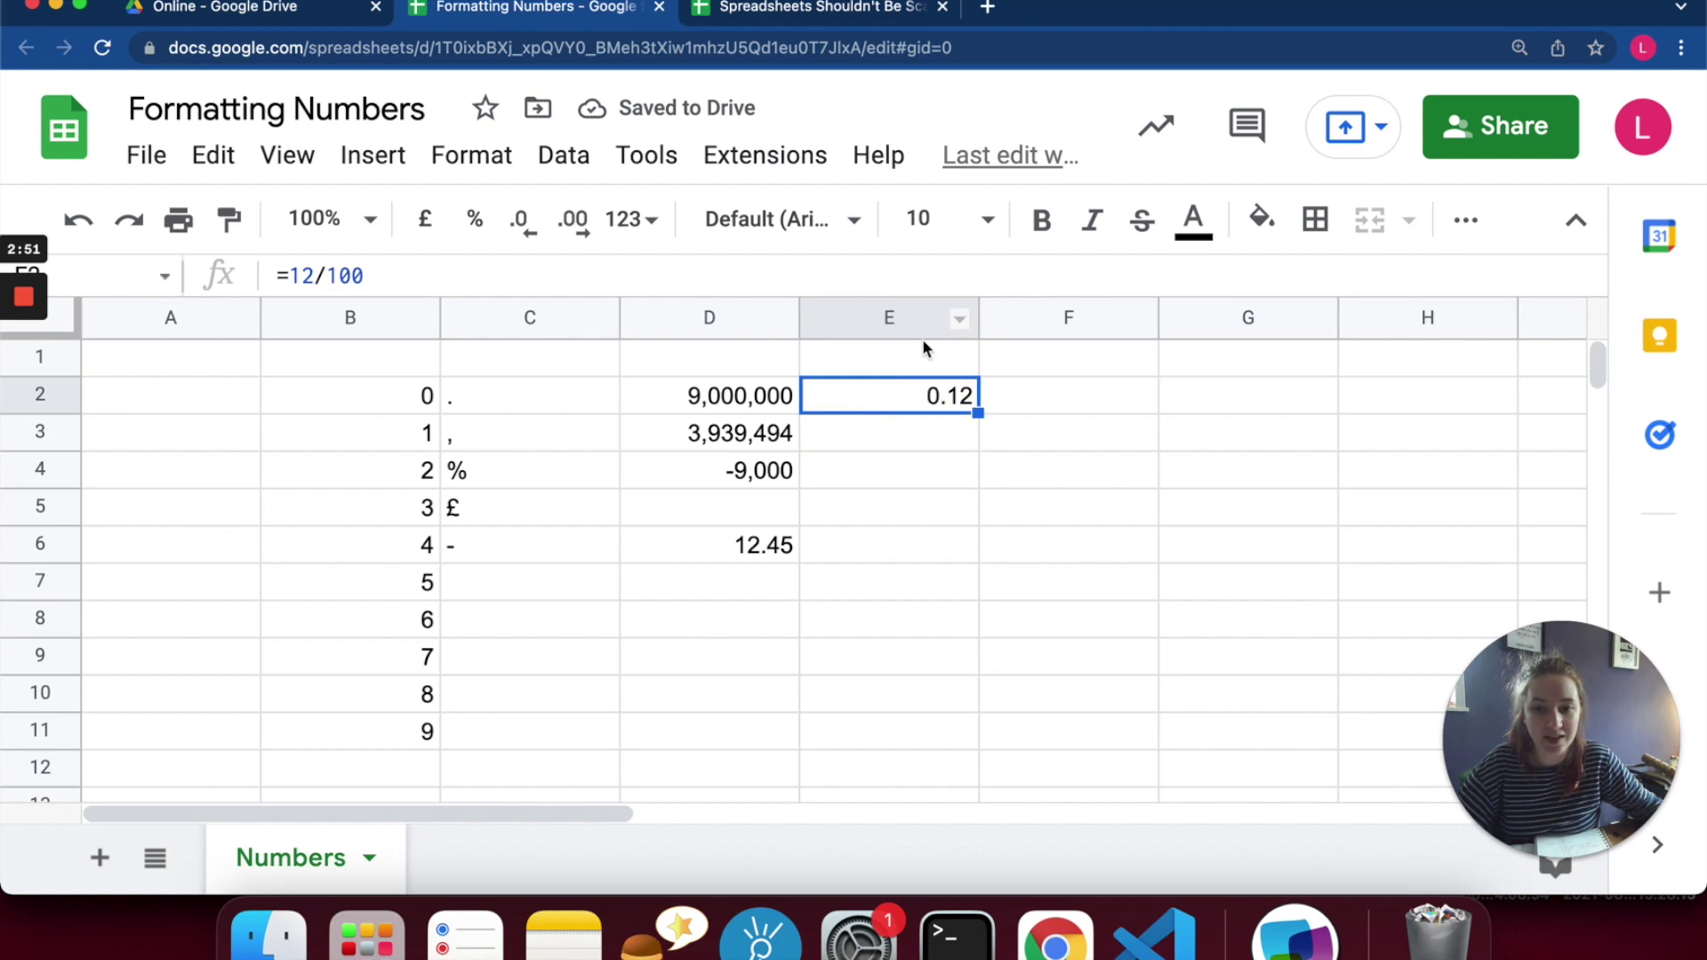
click(480, 224)
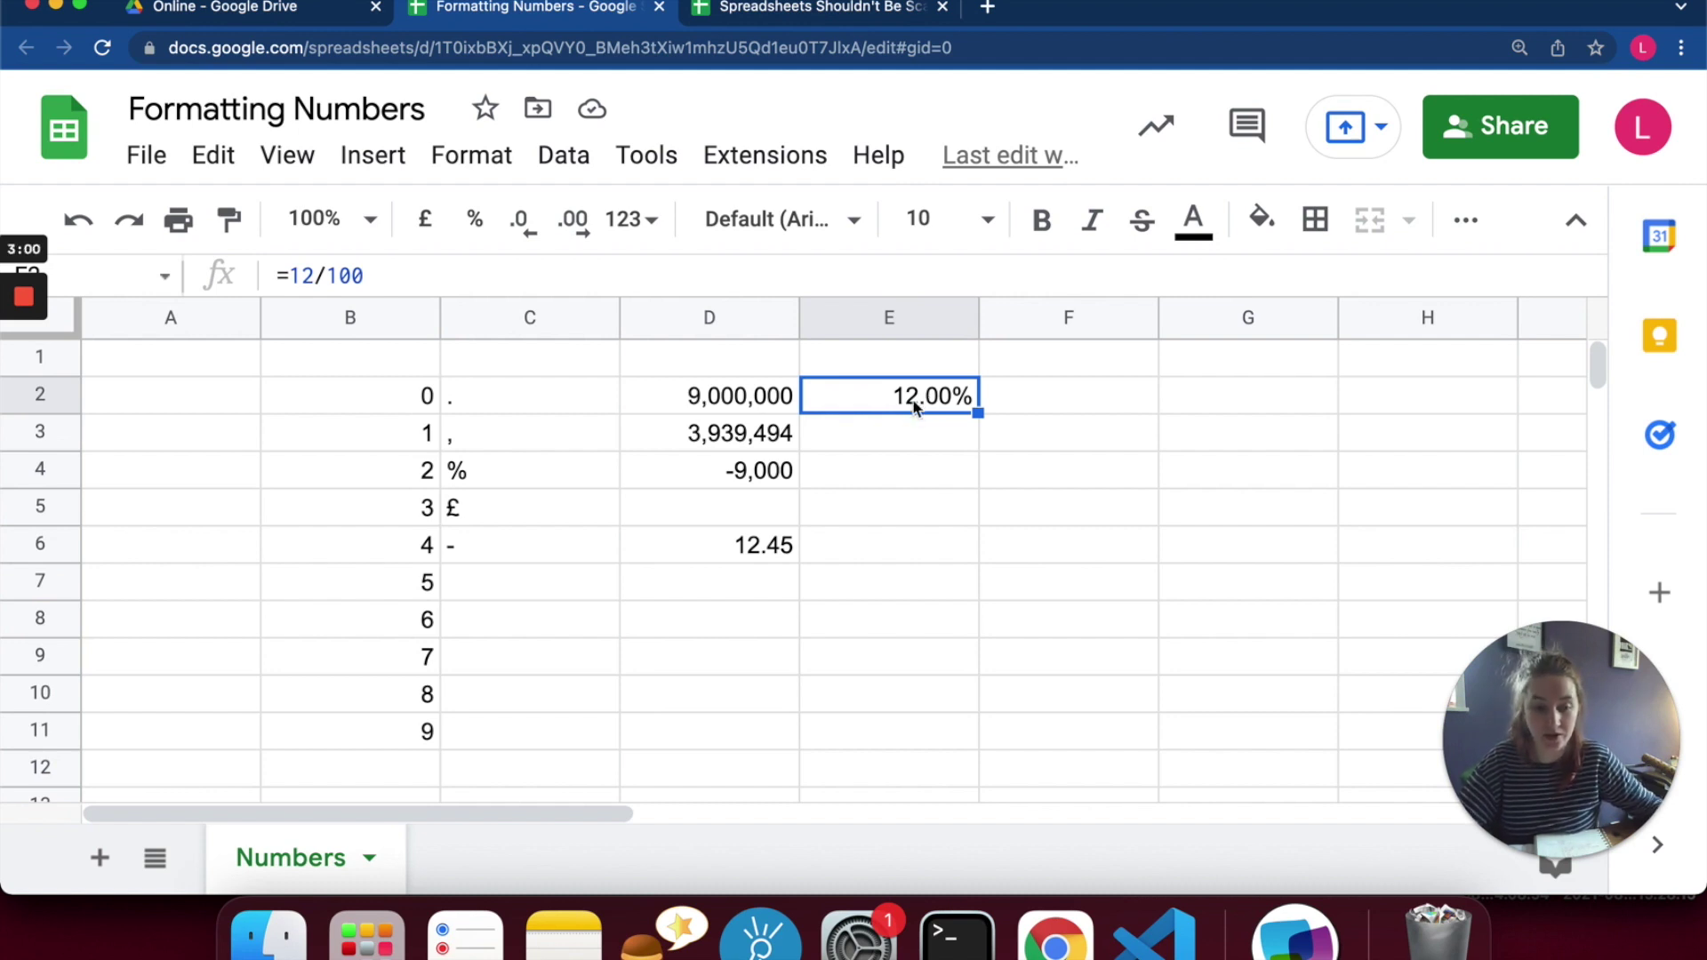
Enter the formula =15/25 in cell E4.
click(925, 483)
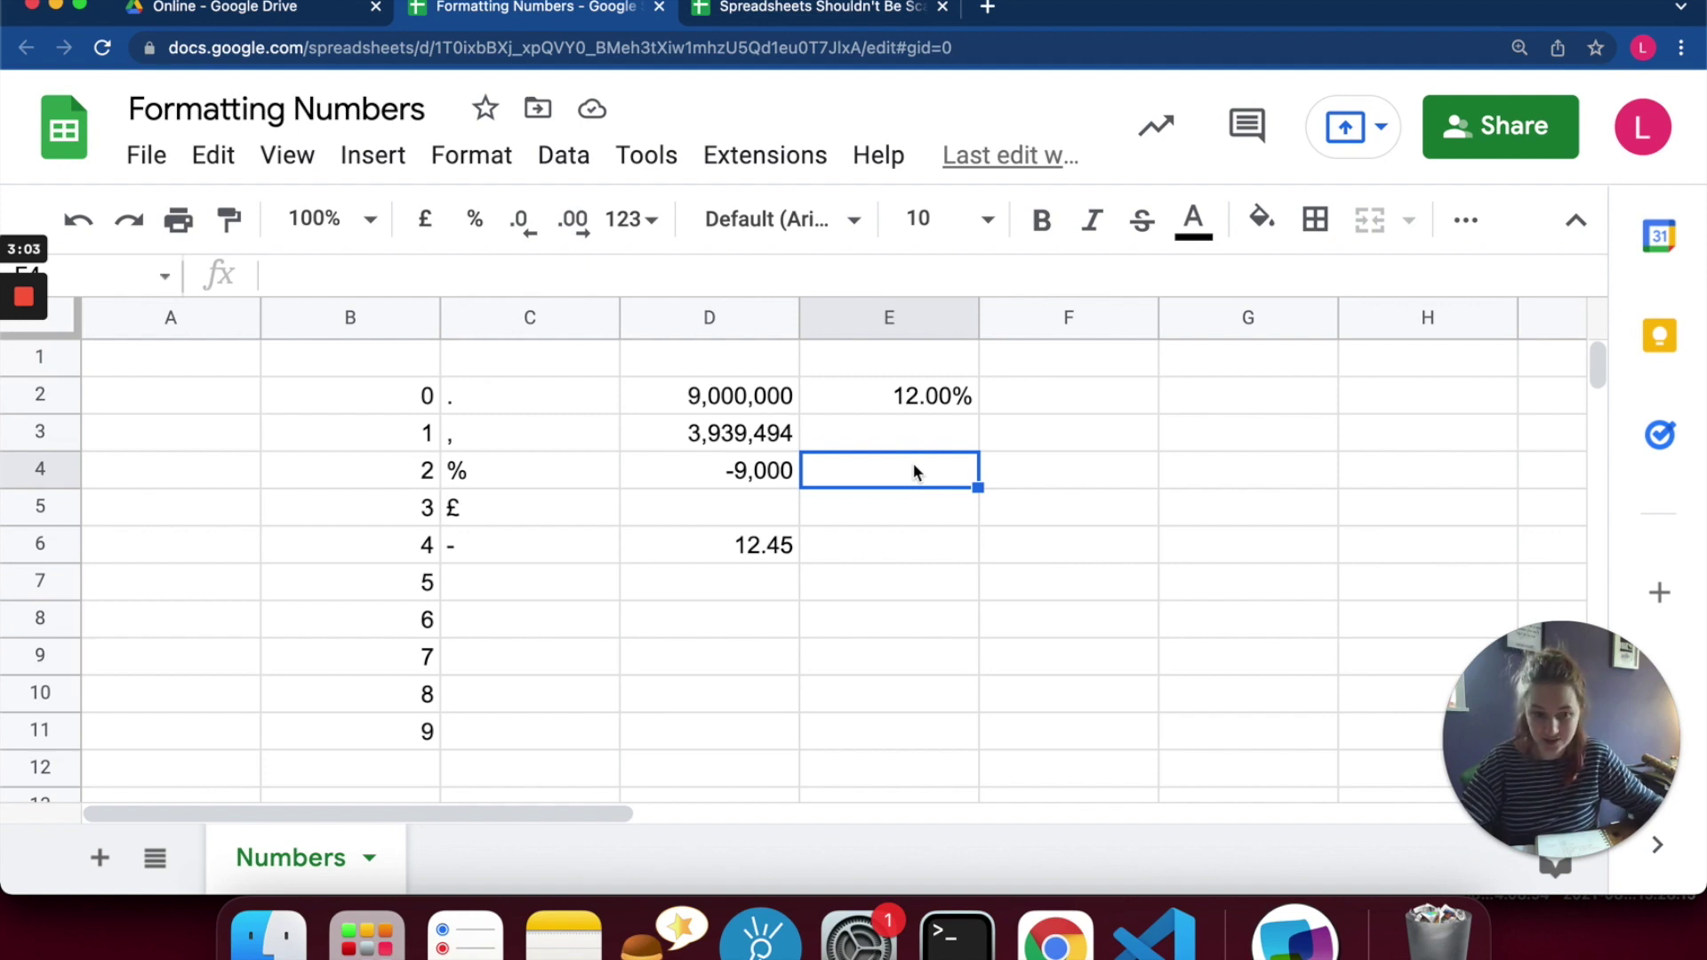
text(=)
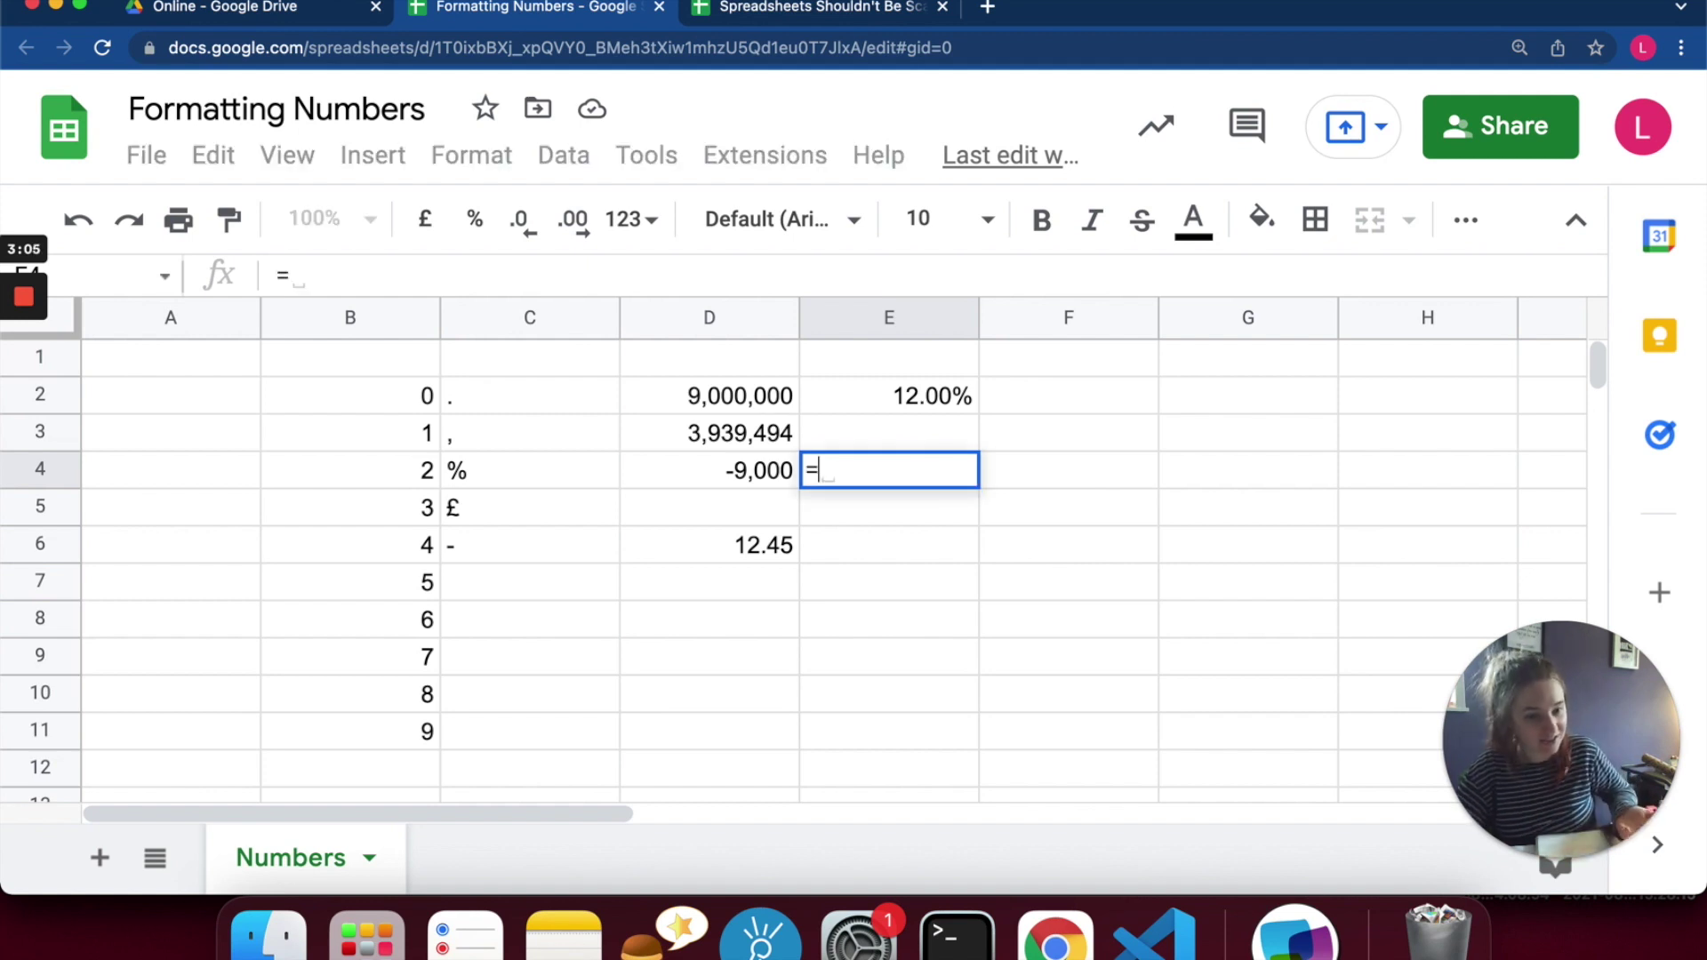
text(15/25)
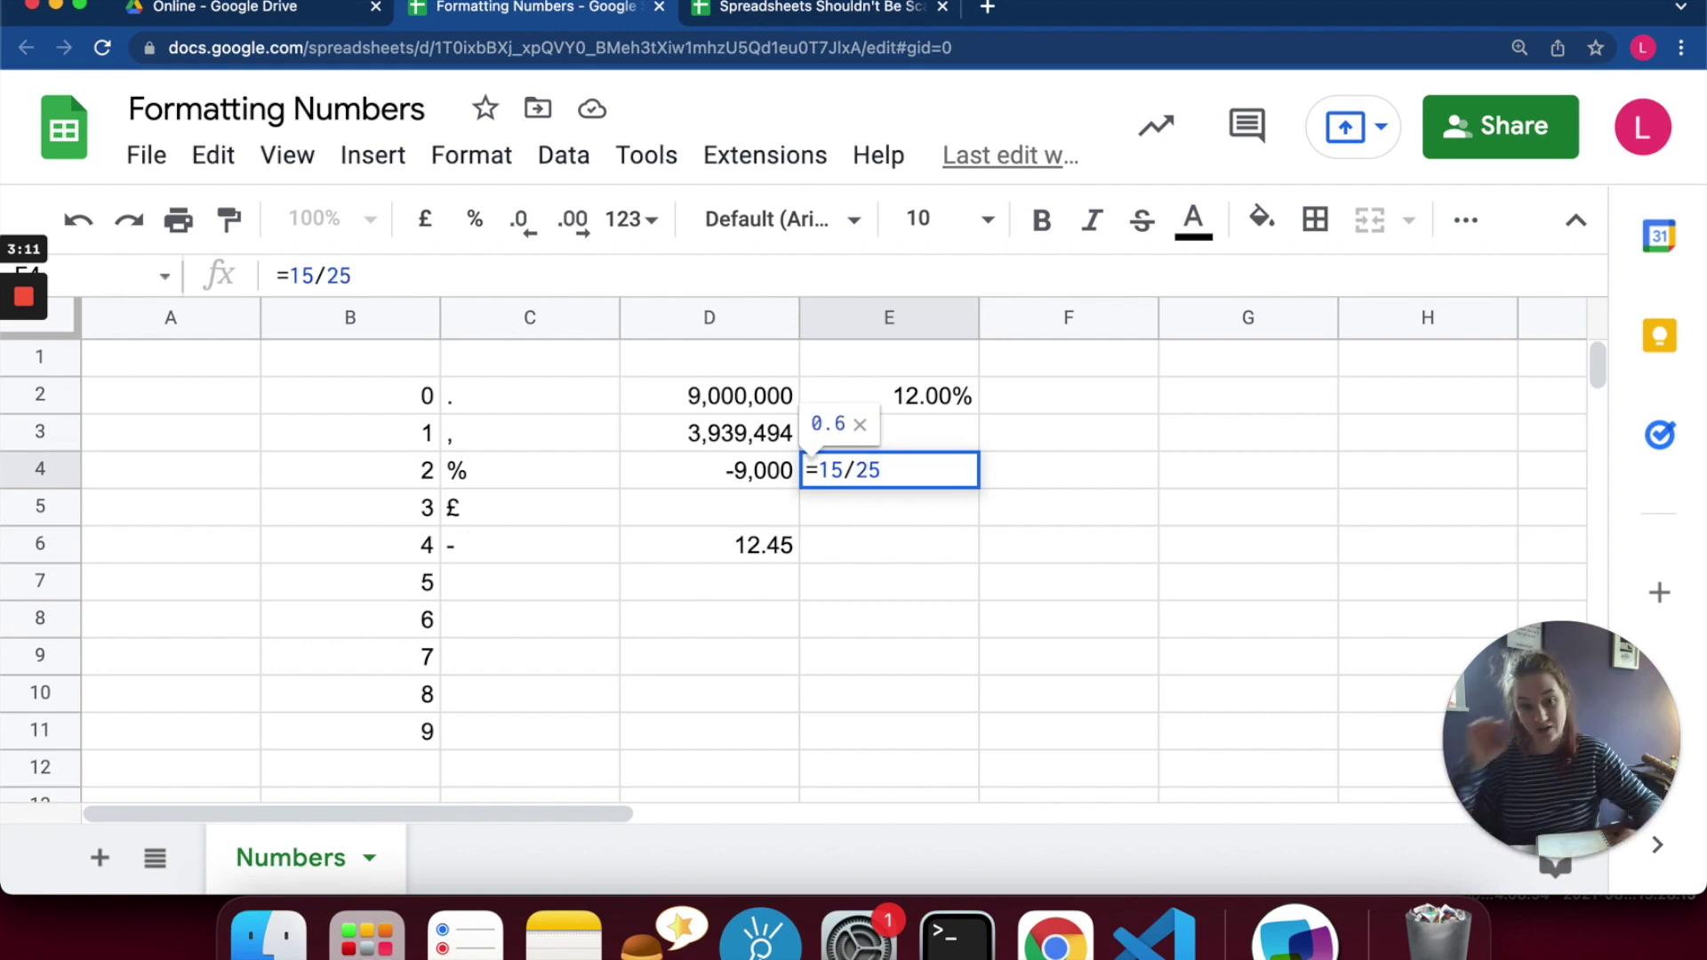
key(Return)
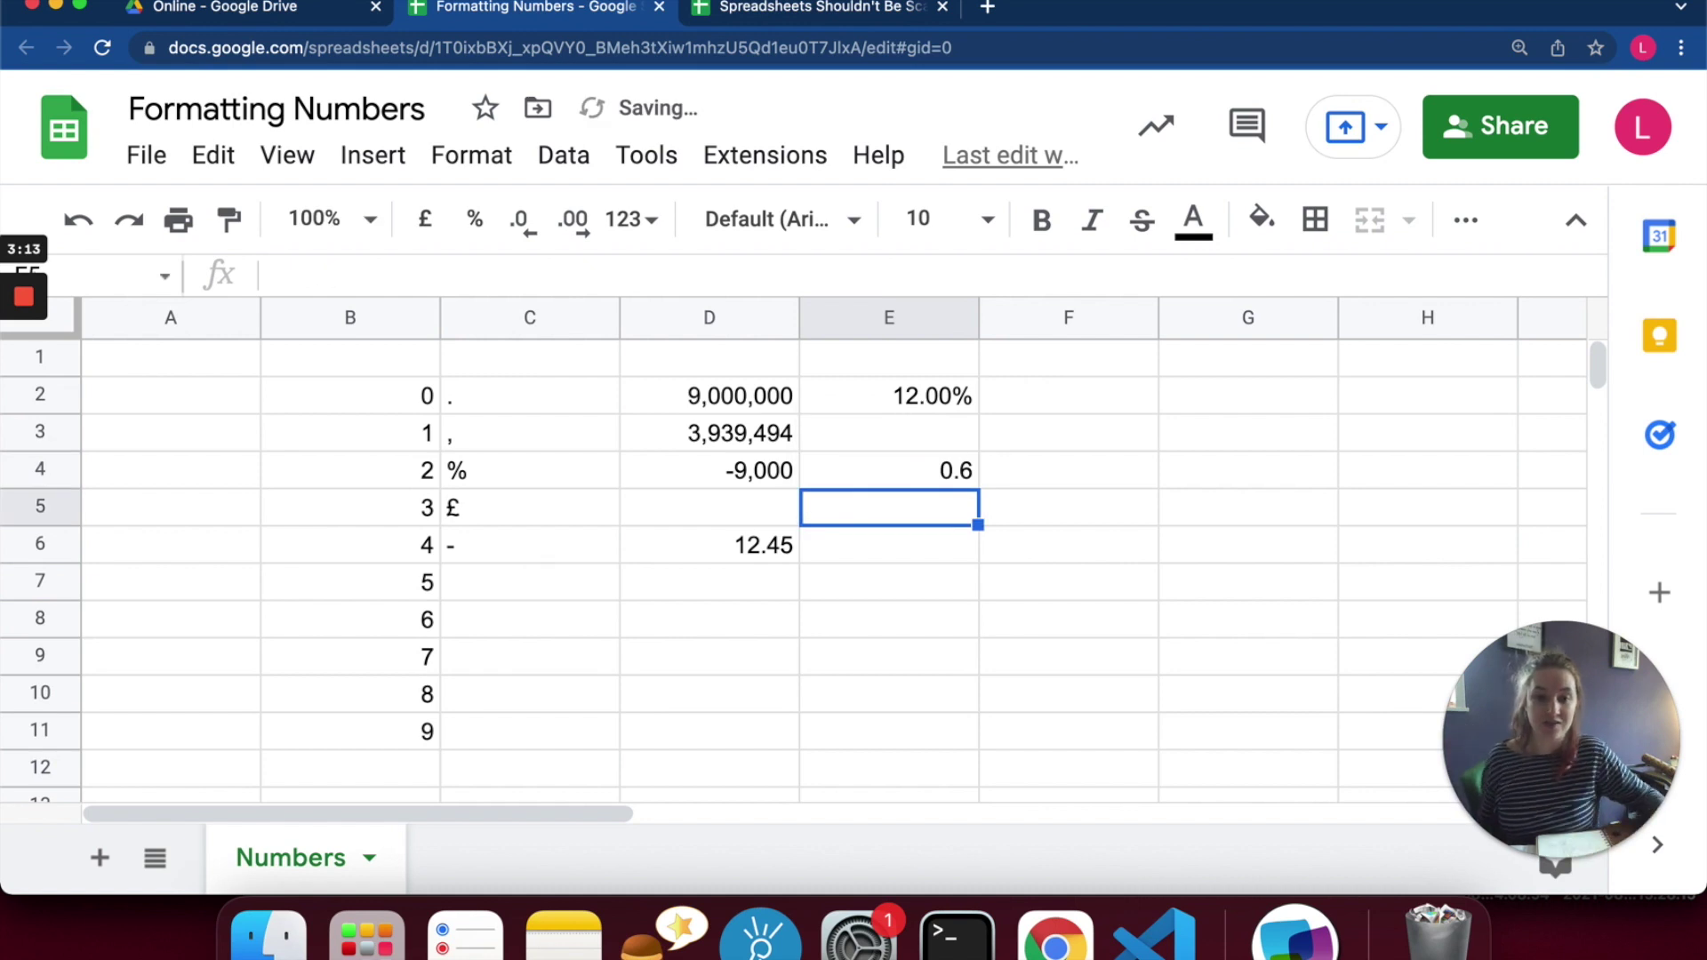
Format cell E4 as a percentage with no decimal places.
click(885, 472)
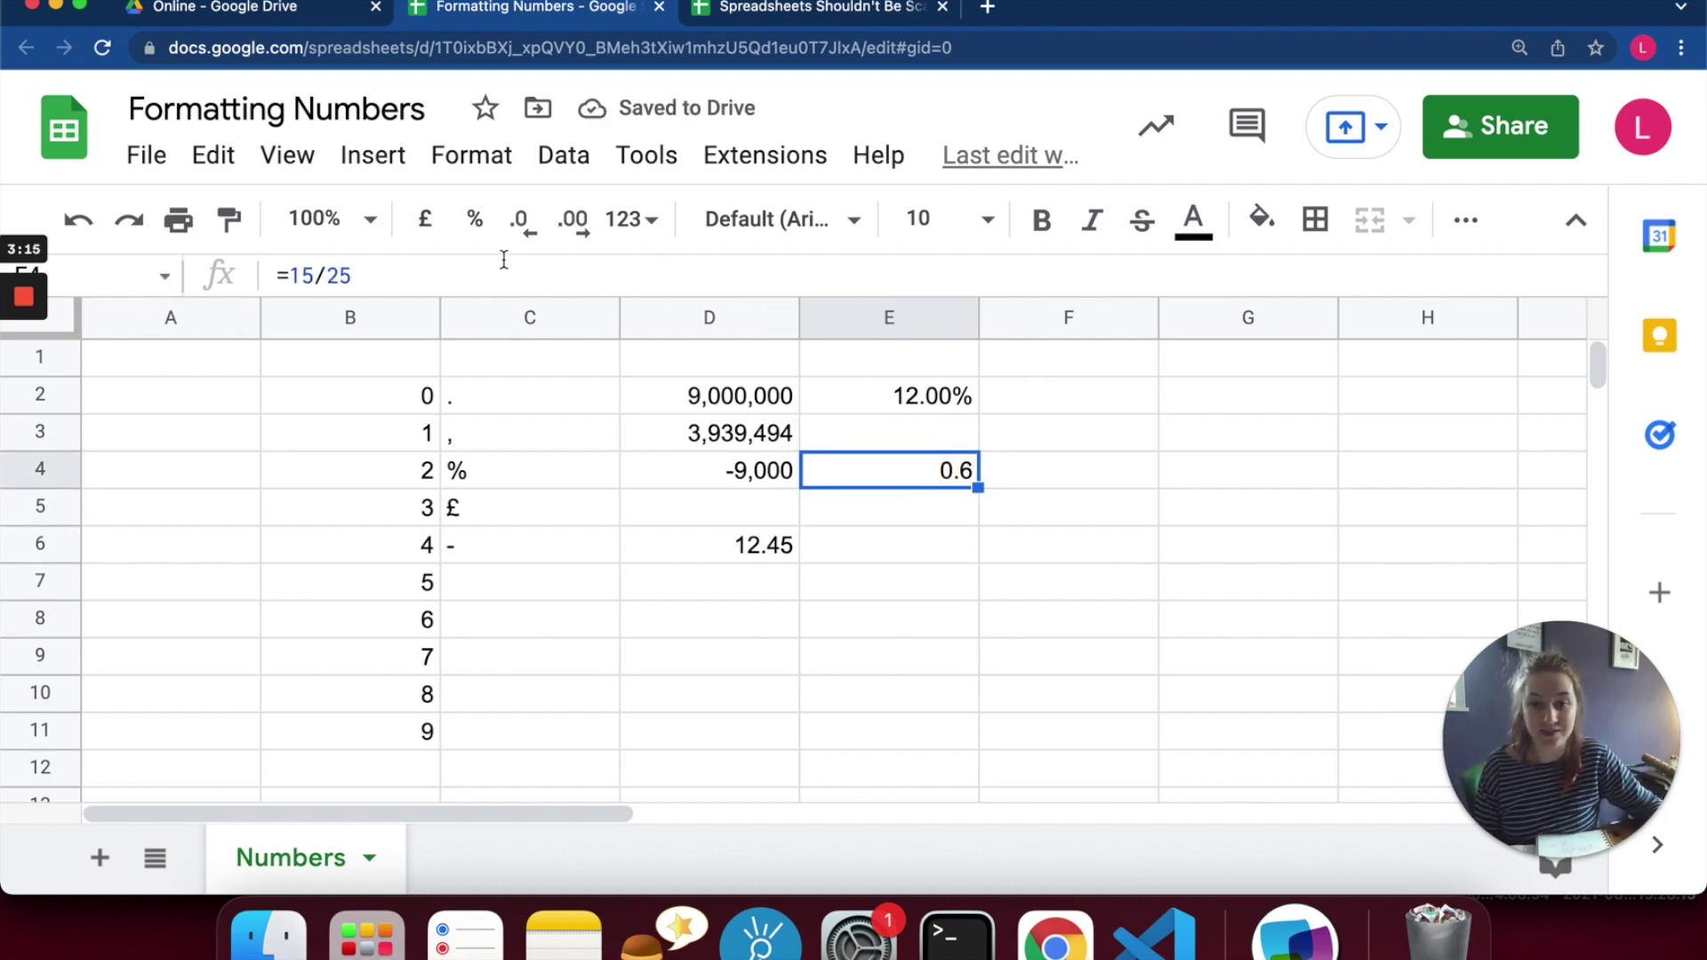
click(476, 220)
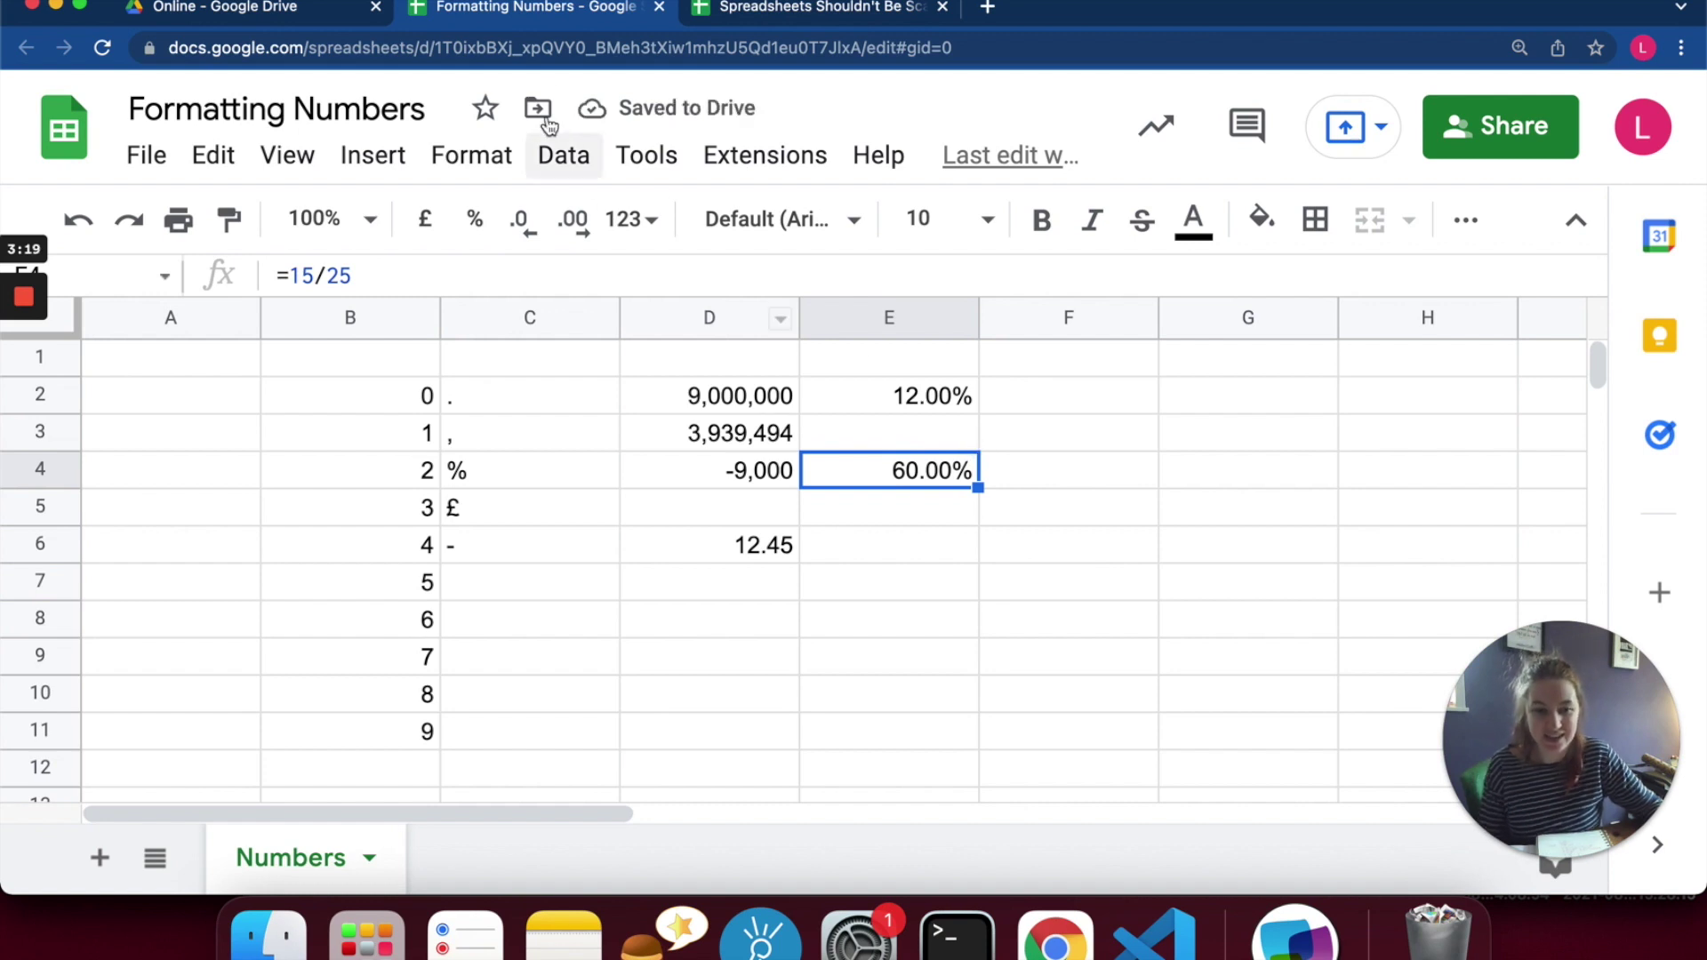
click(525, 219)
click(526, 223)
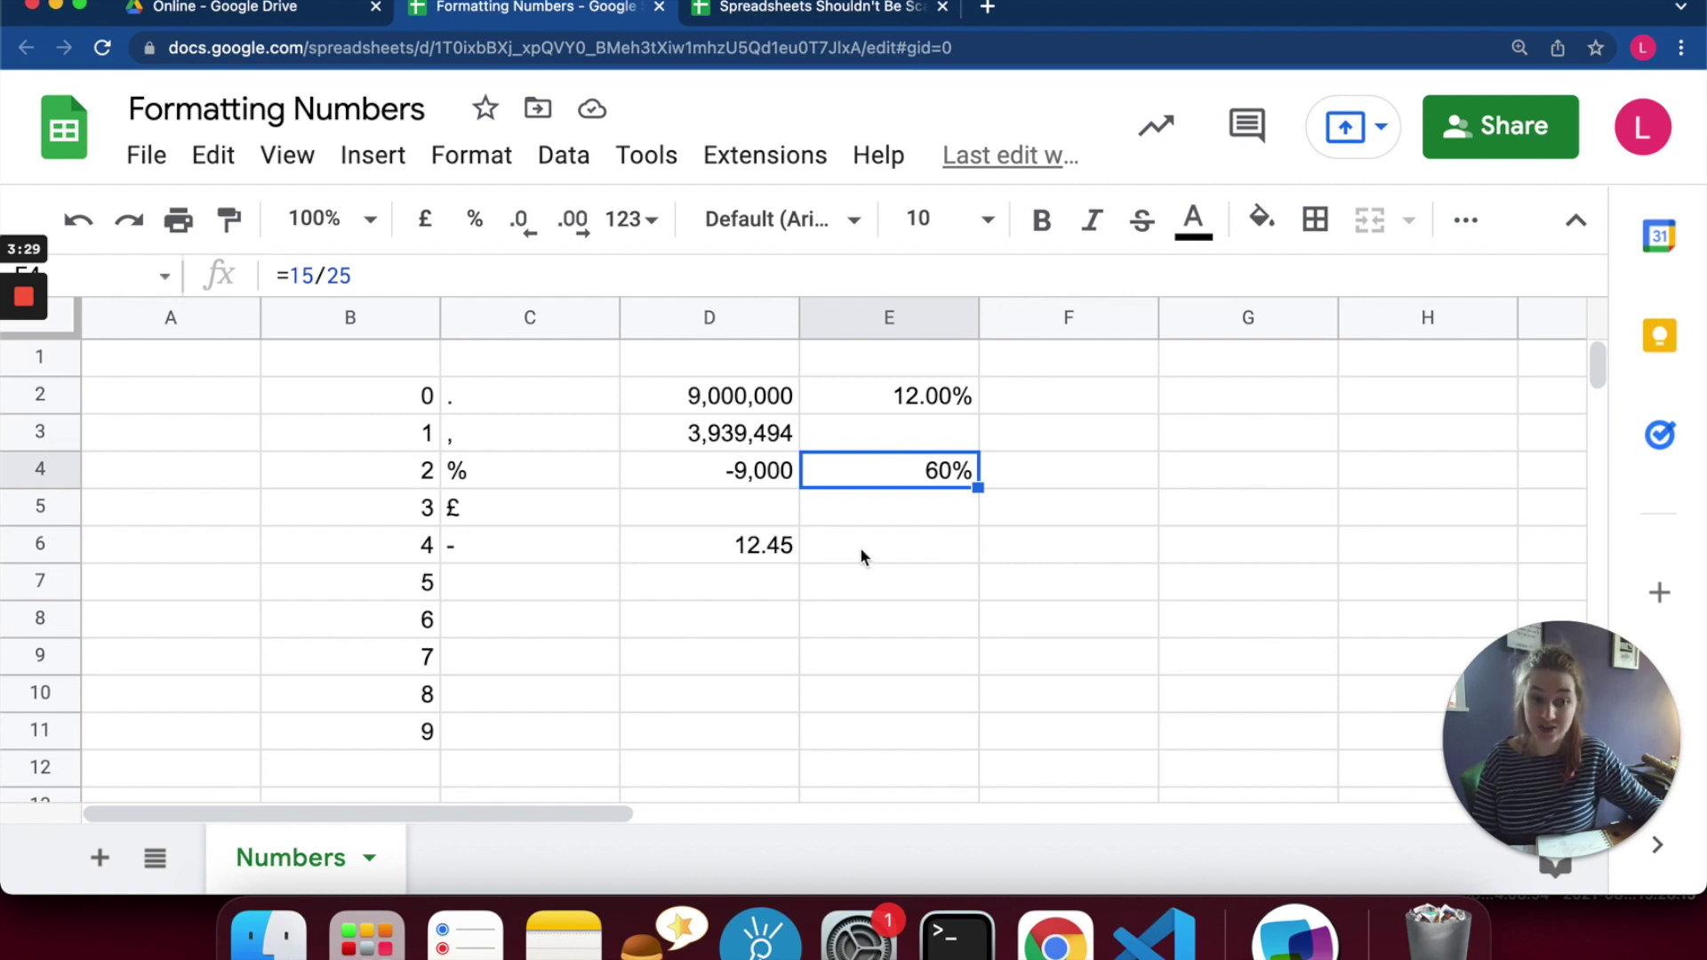
Enter 1.45 in cell F2 and format the cell as pound currency.
click(1103, 408)
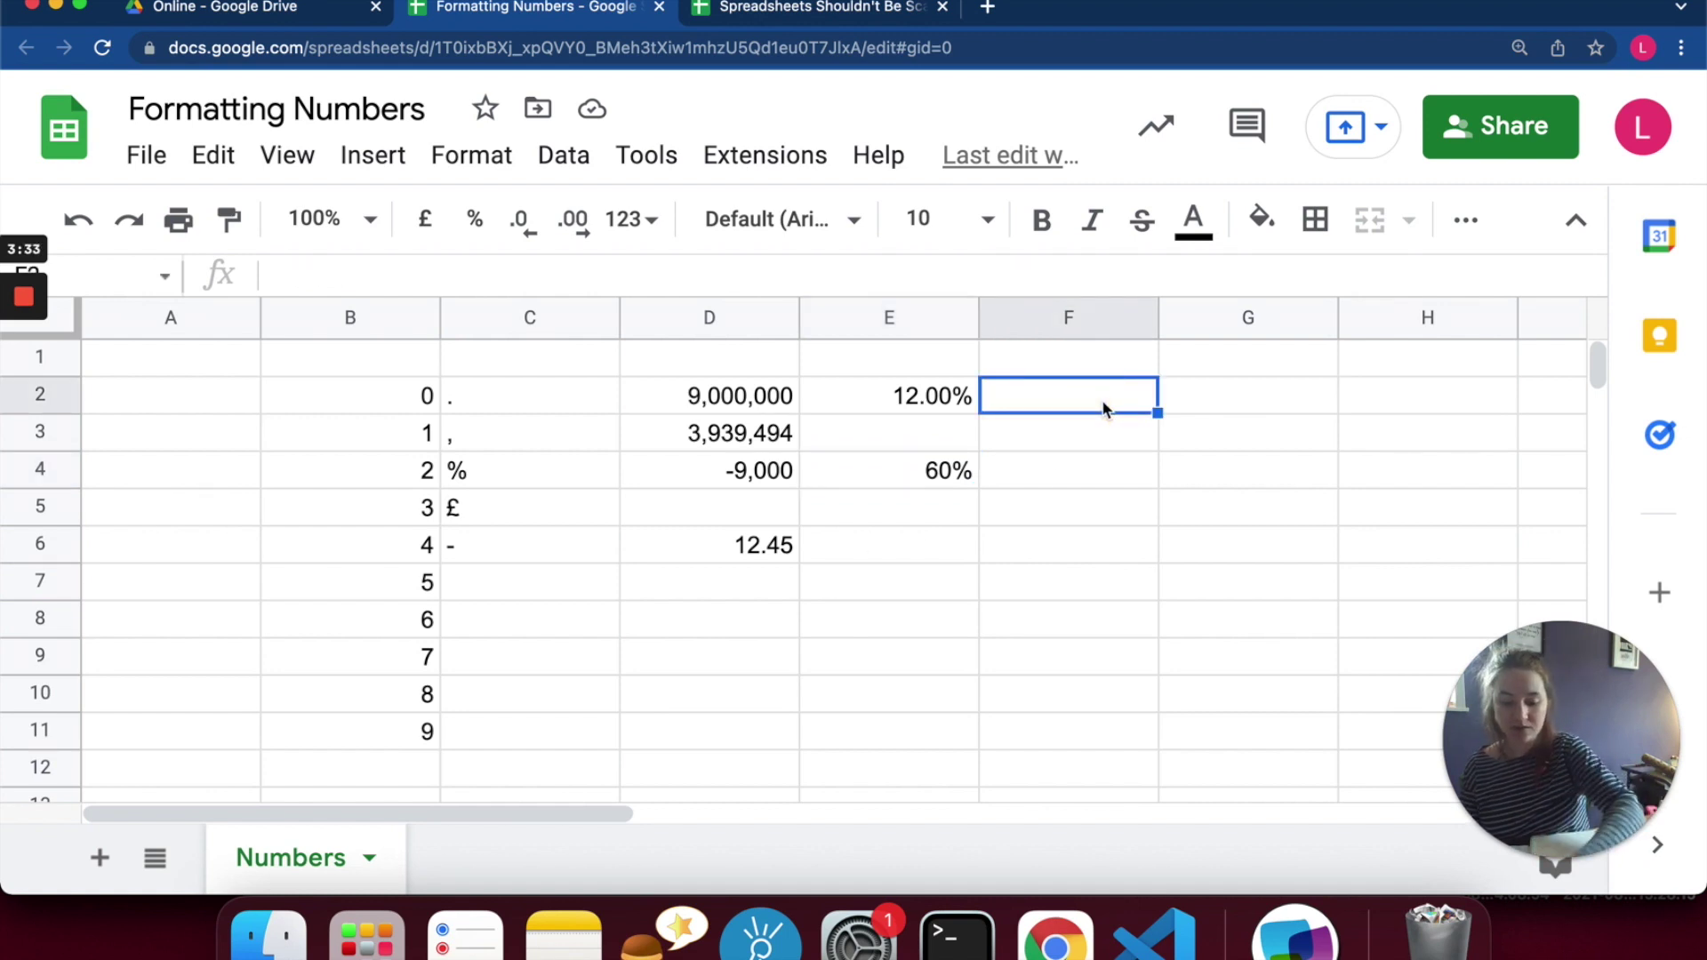
text(1.45)
key(Return)
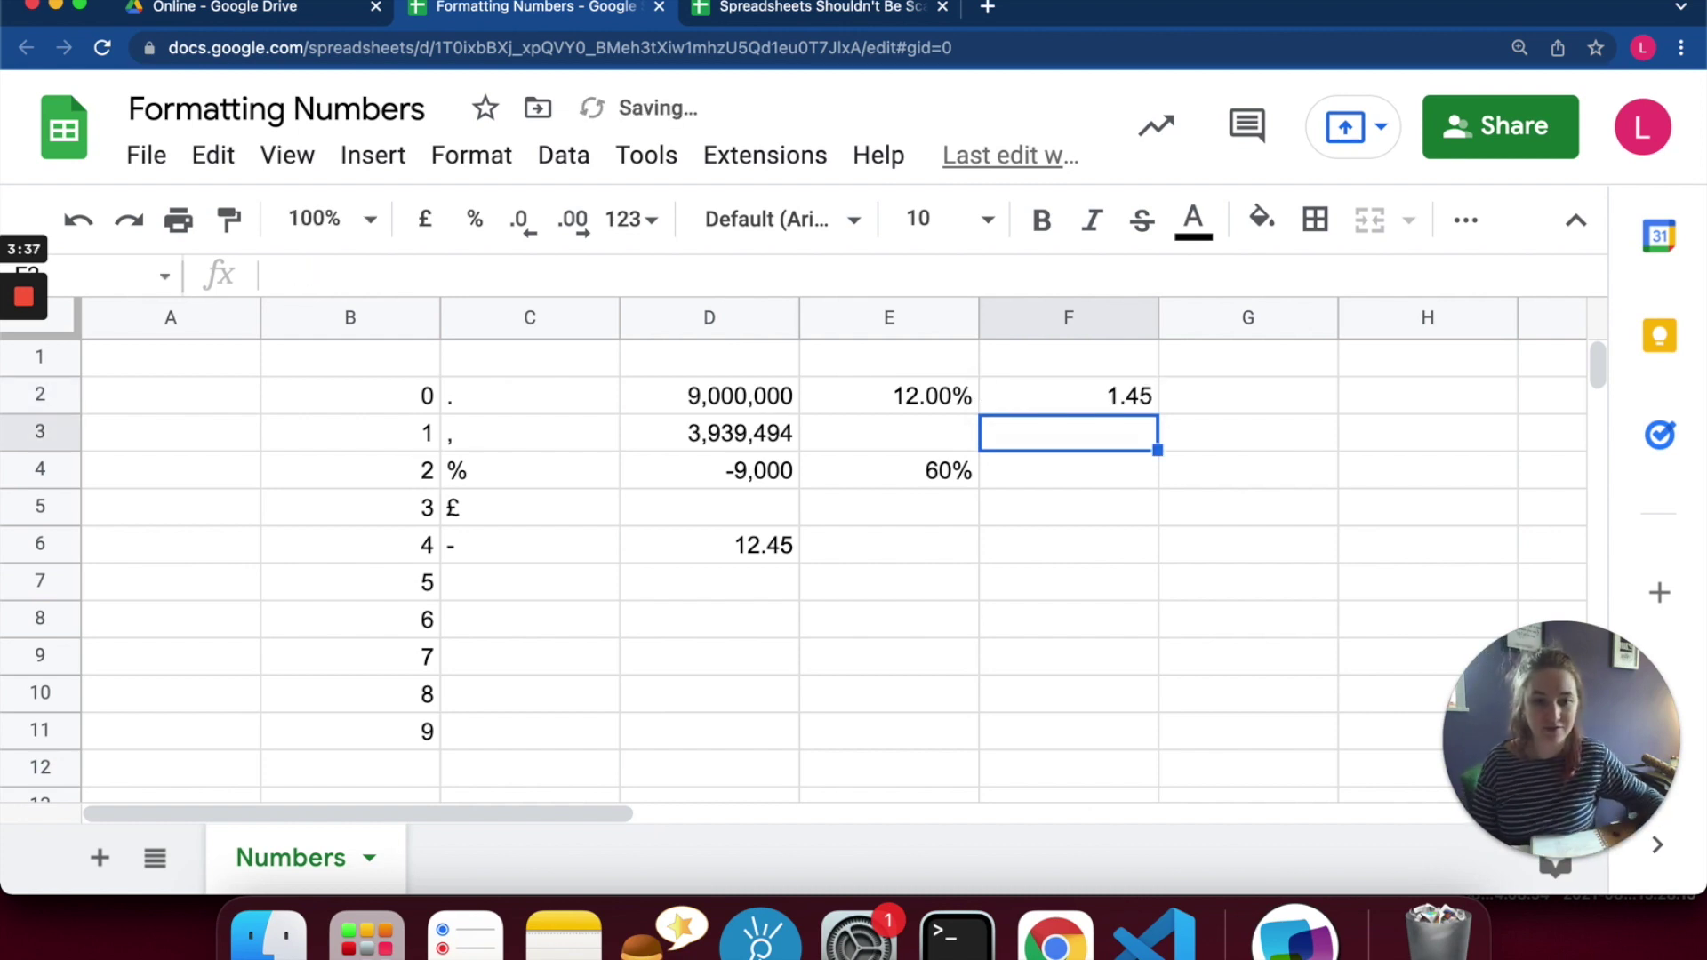
click(1142, 397)
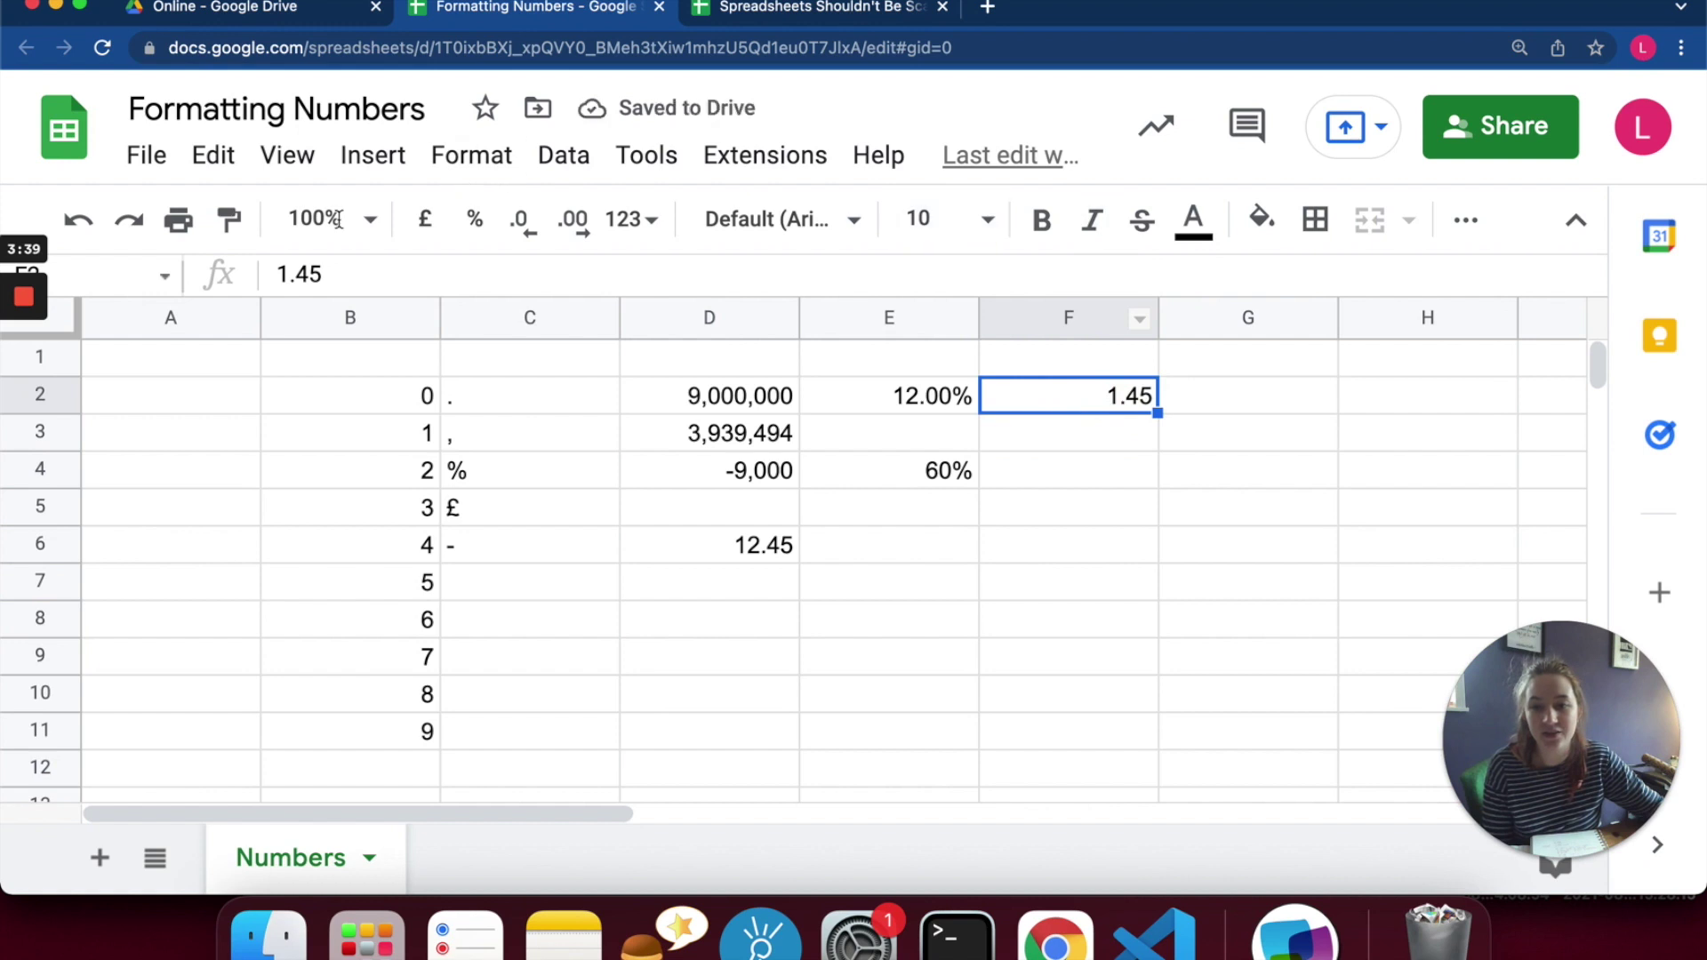
click(426, 224)
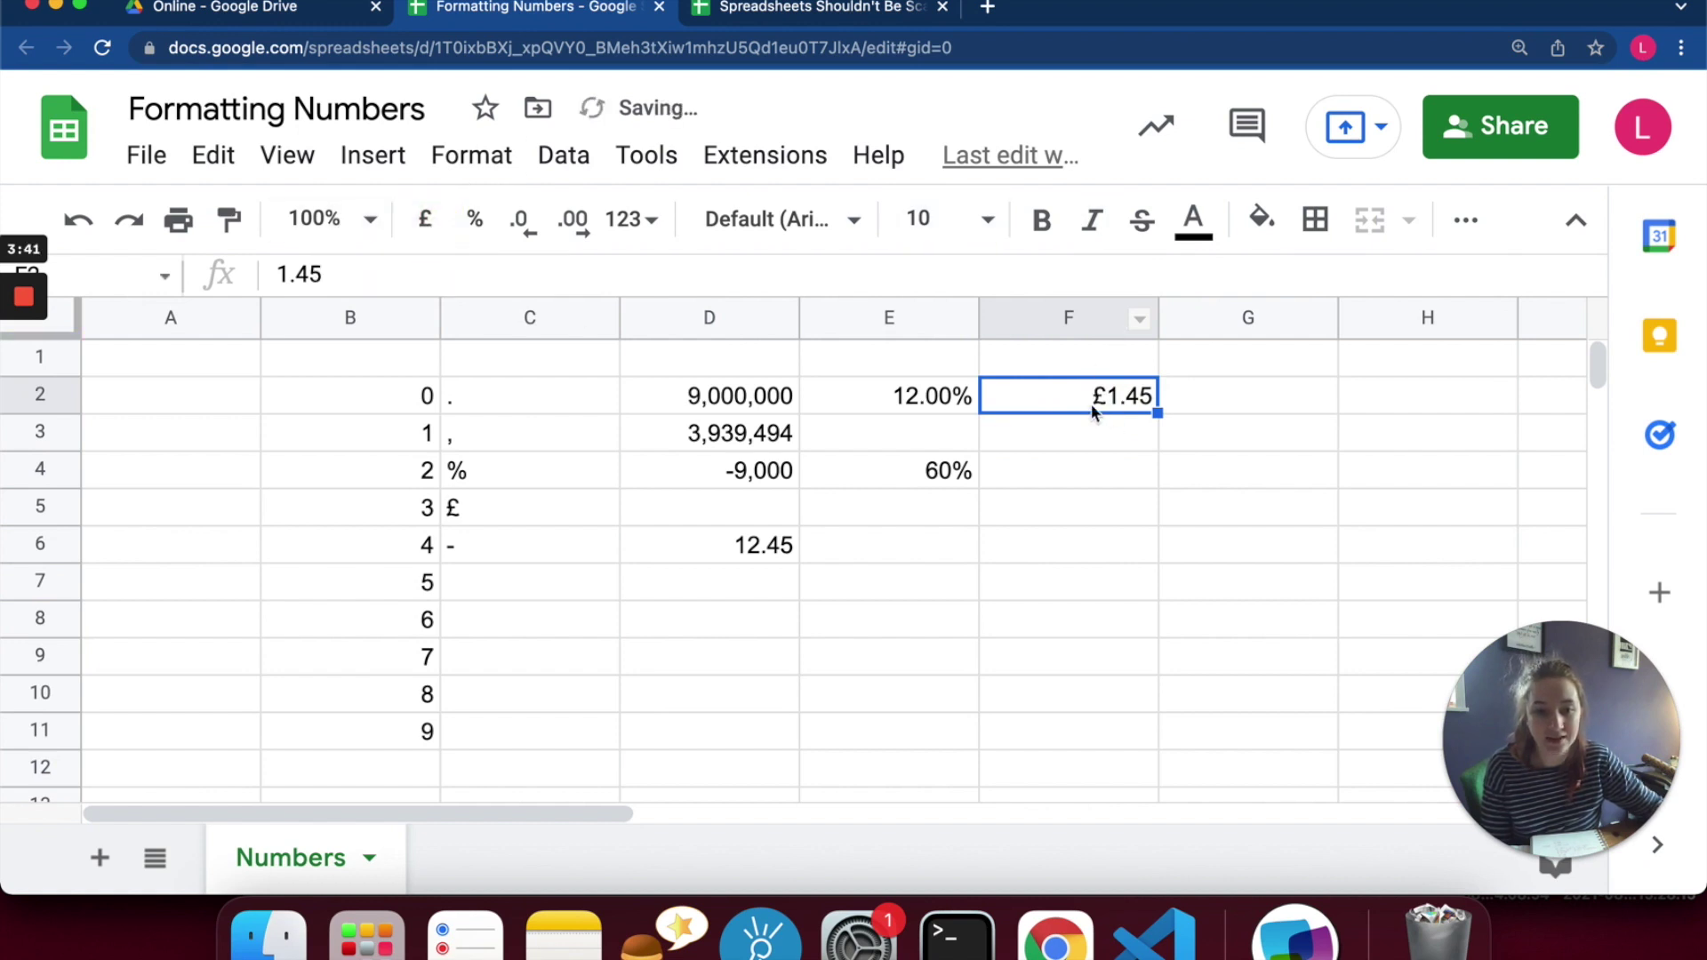
Enter 9 in cell F4 and format the cell as pound currency.
click(1104, 470)
text(9)
key(Return)
click(1113, 466)
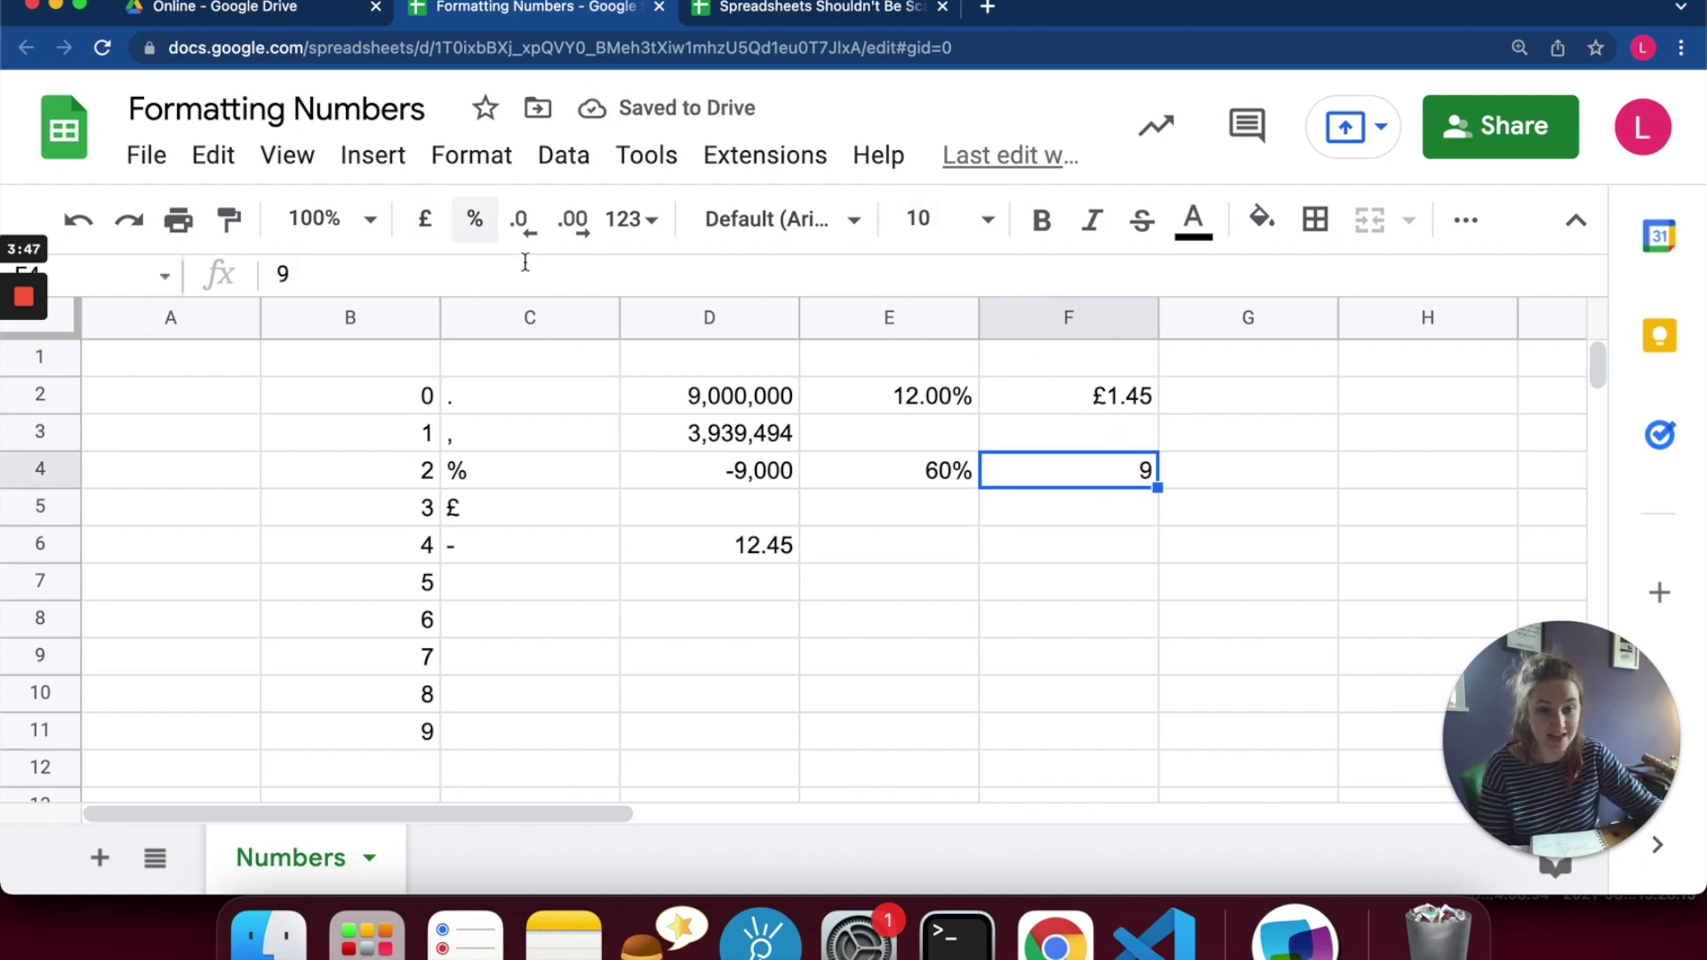
click(431, 224)
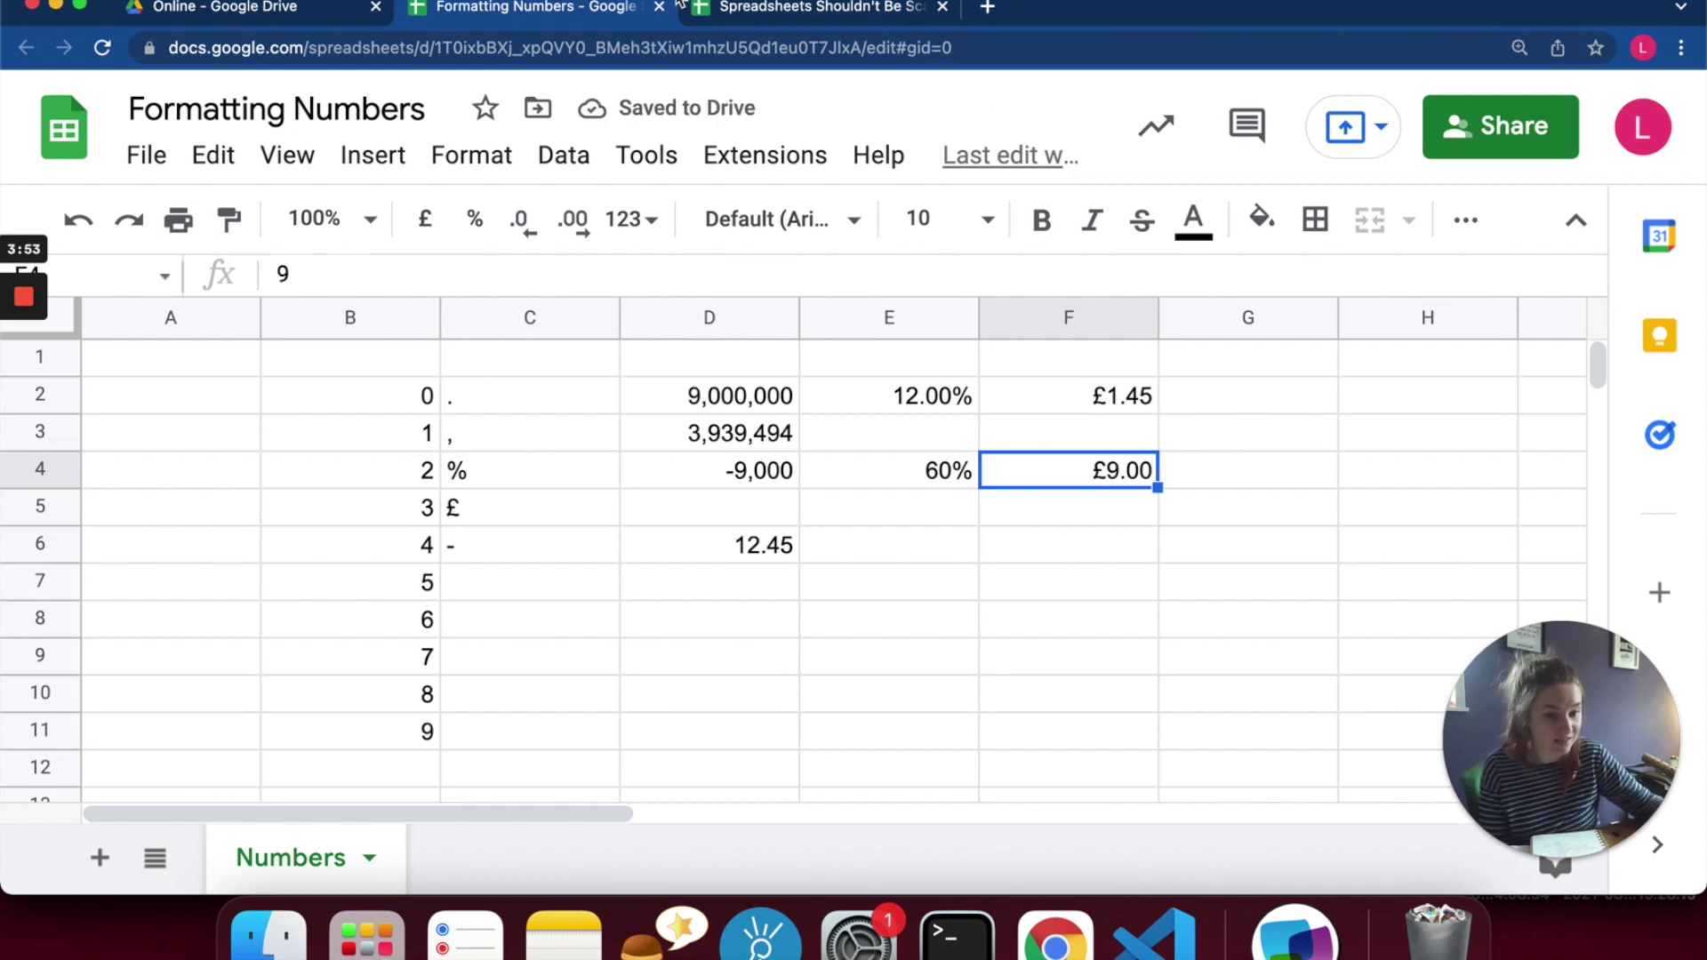
Review the currencies offered in the custom currency settings for cell F4, closing them without applying a change.
click(471, 157)
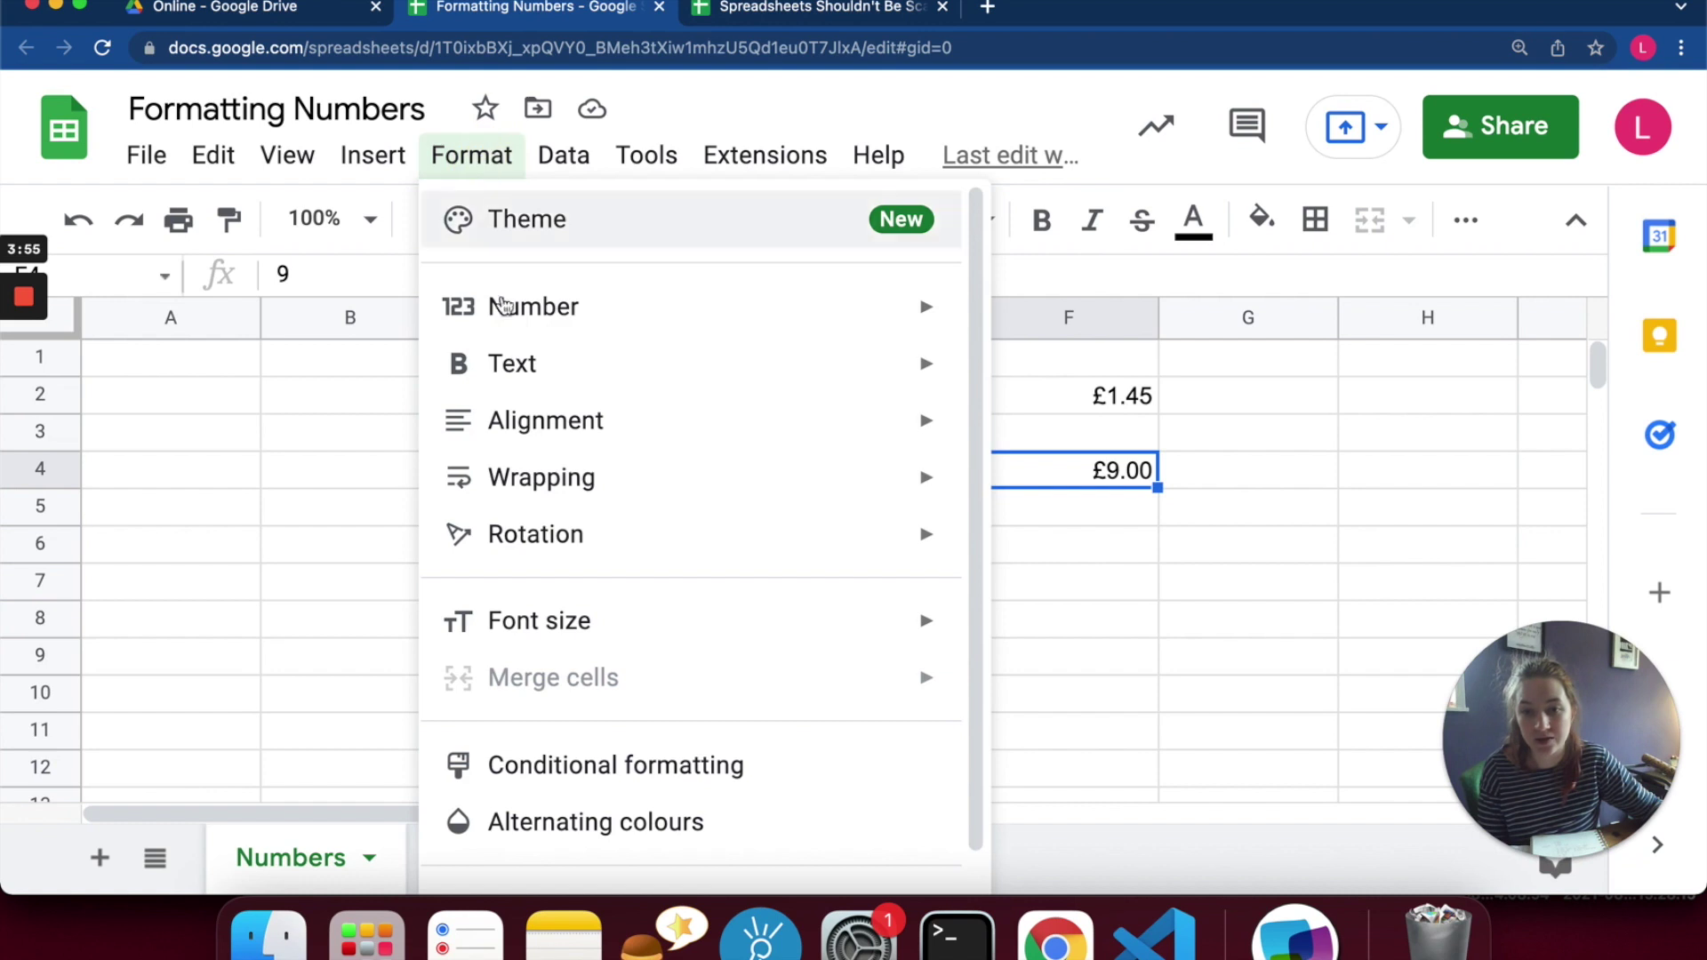
mouse_move(619, 317)
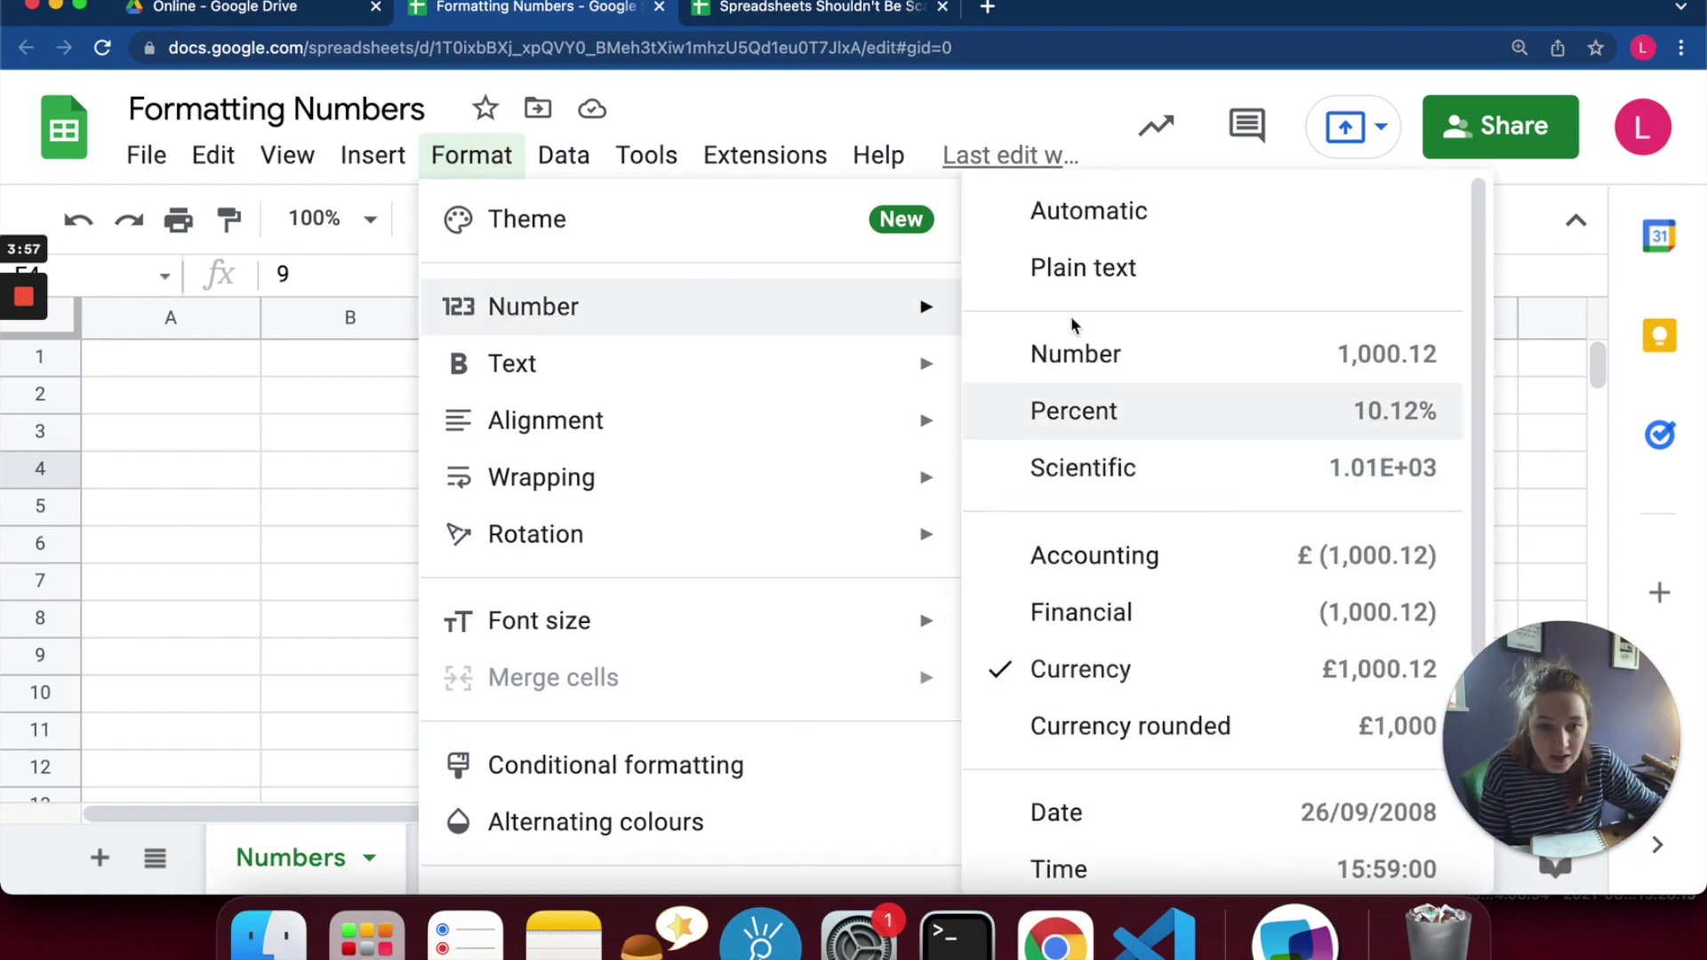
scroll(1212, 370, down, 4)
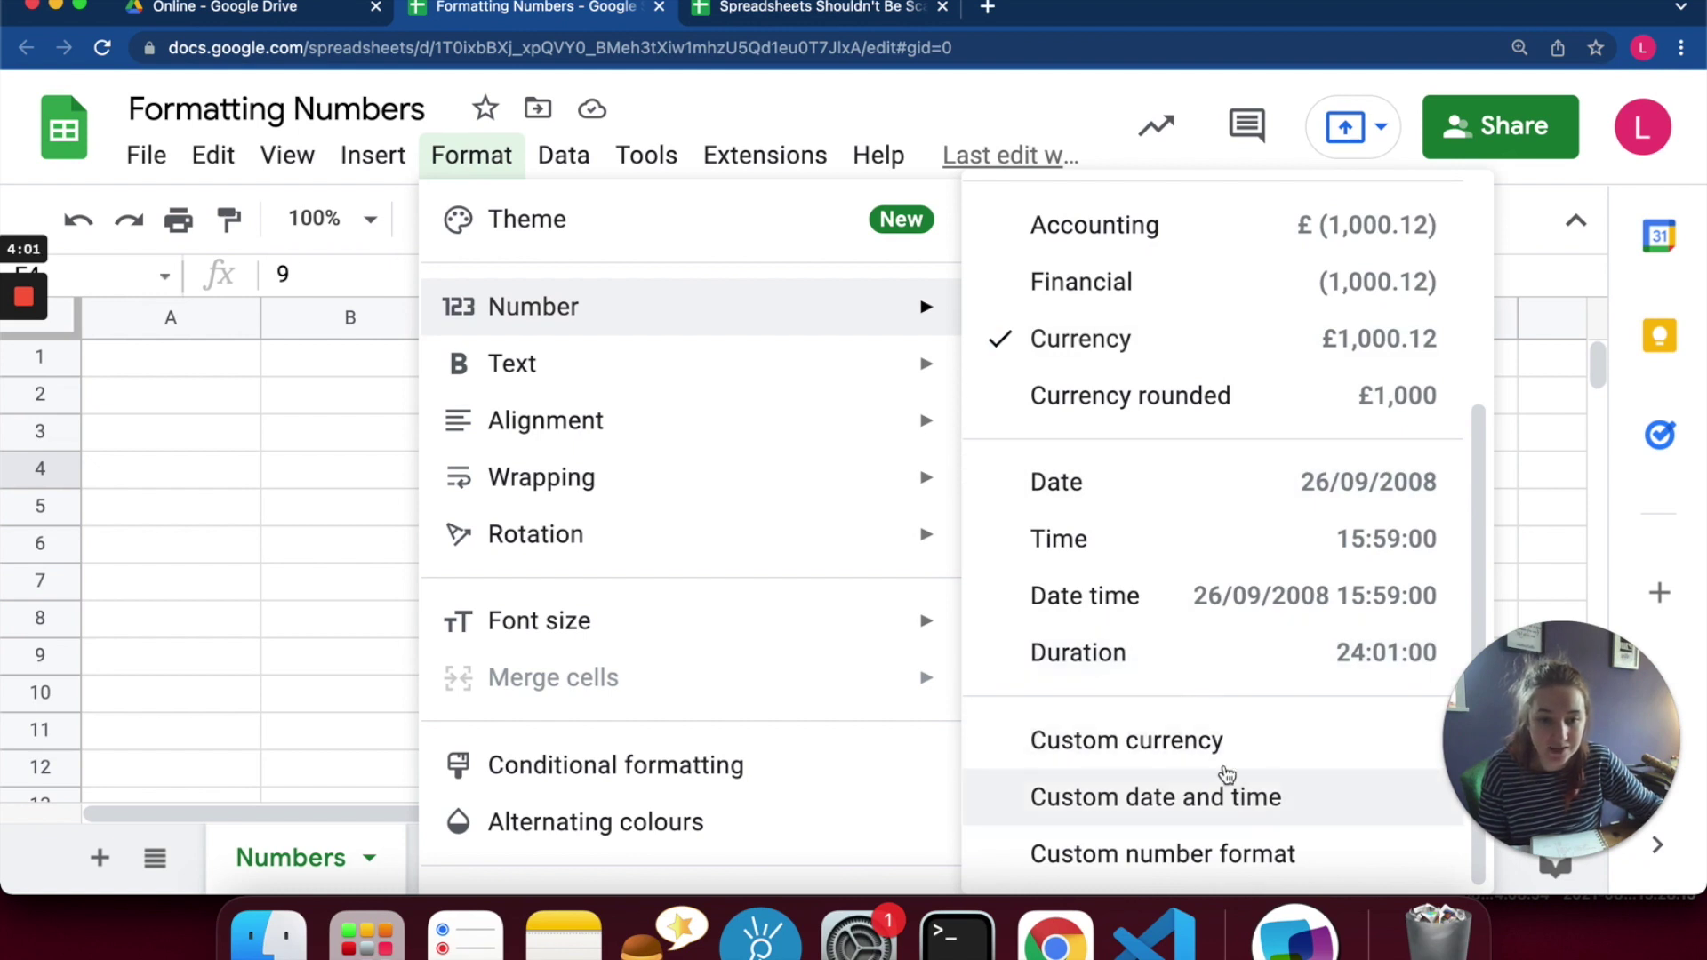
click(1204, 744)
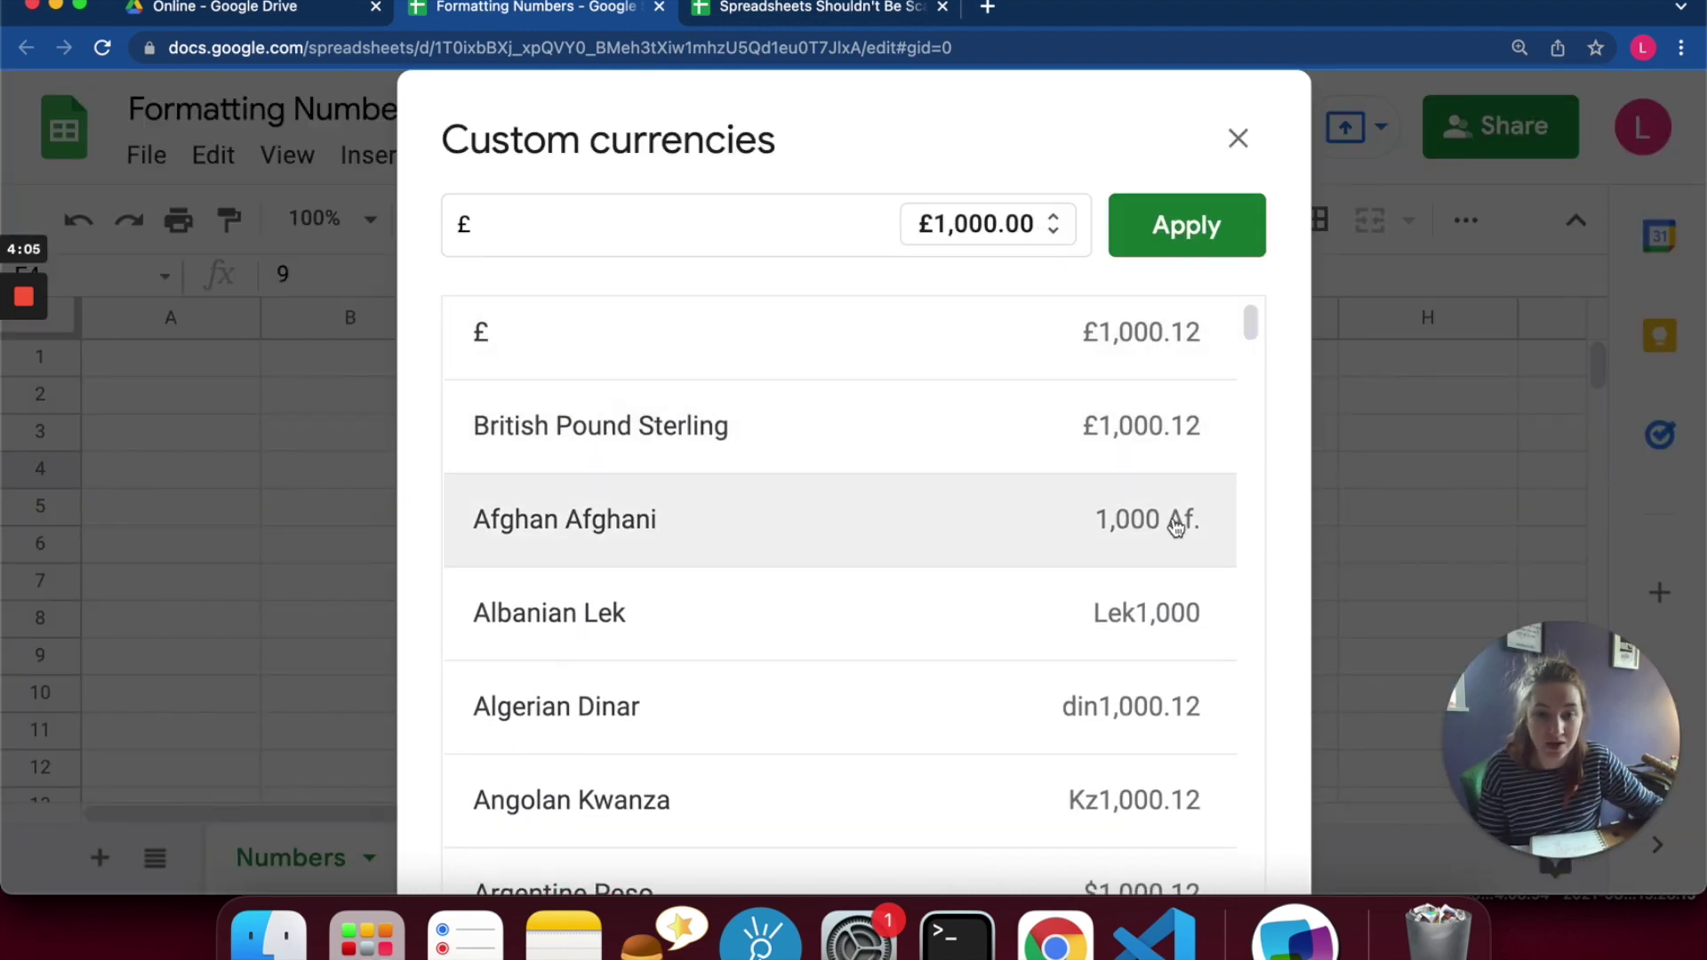
scroll(1085, 493, down, 1)
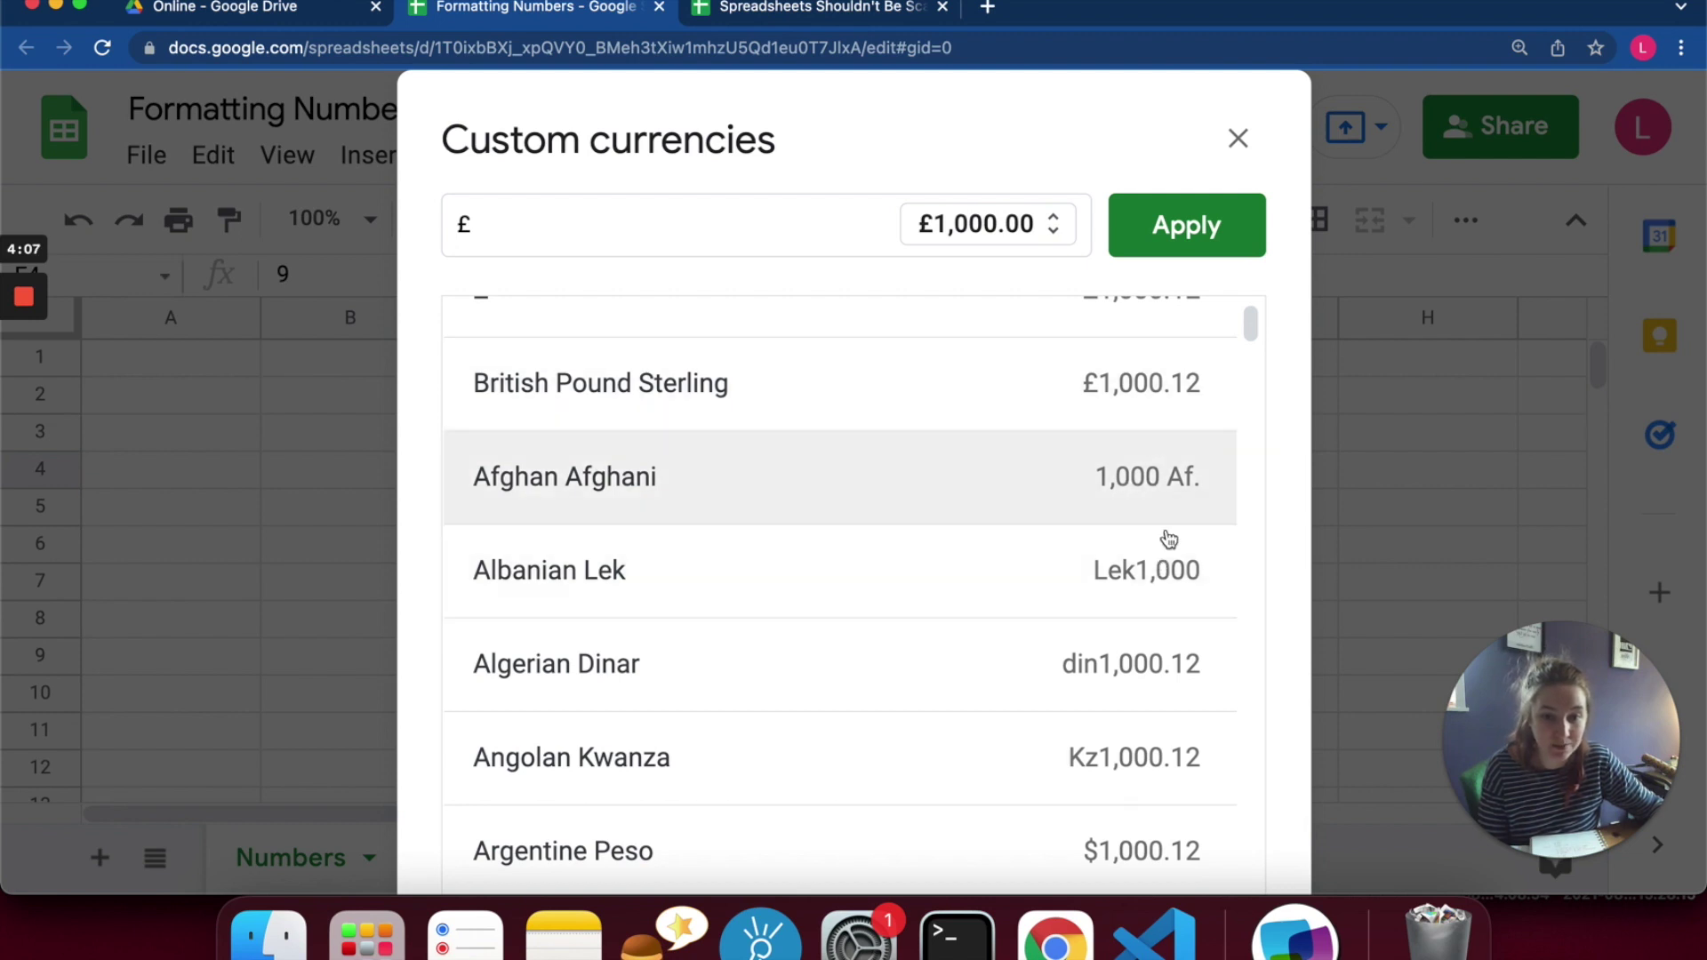
scroll(1183, 579, down, 7)
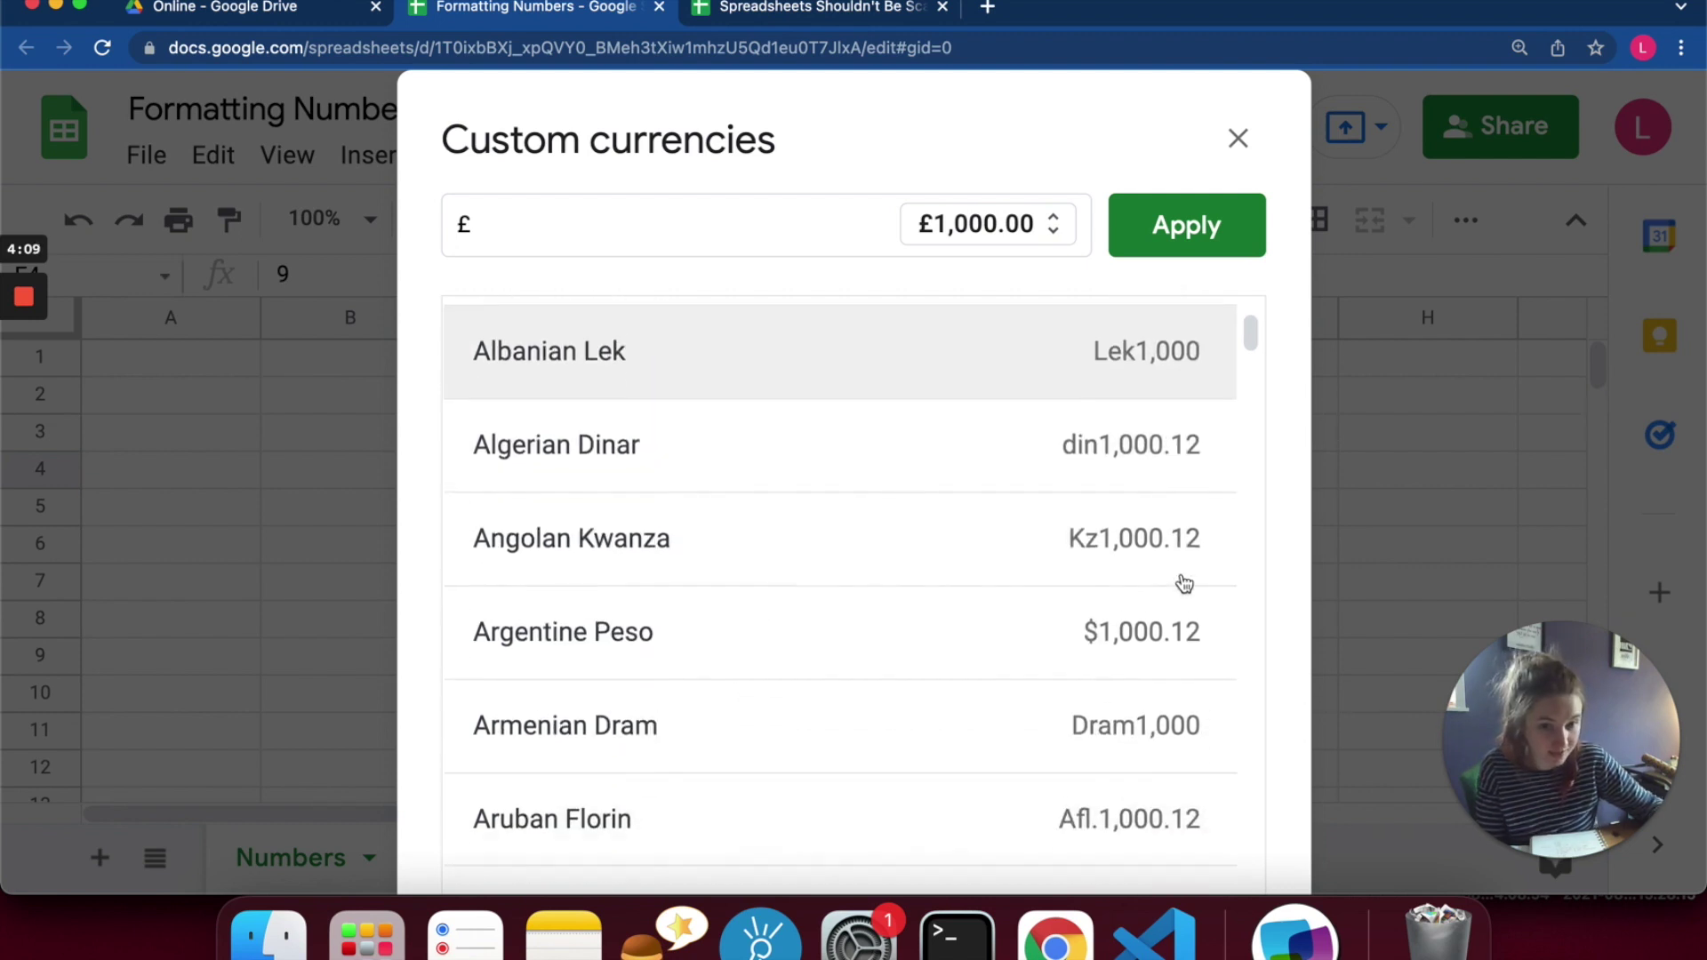
scroll(1183, 582, down, 3)
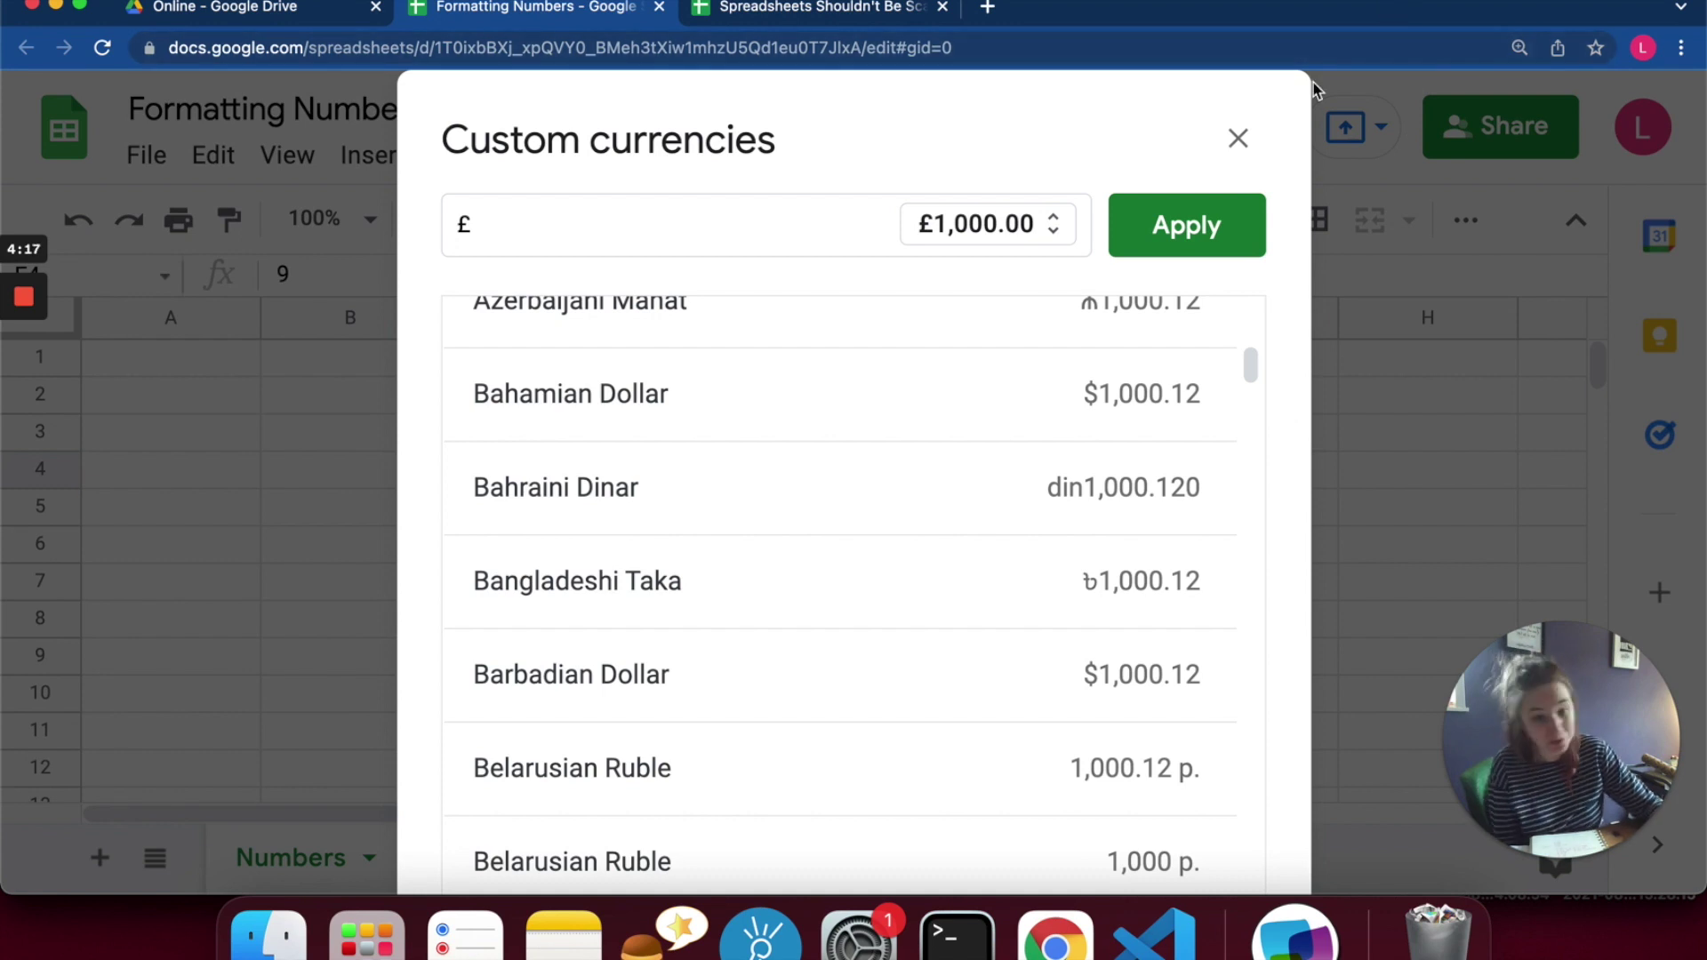
click(1241, 139)
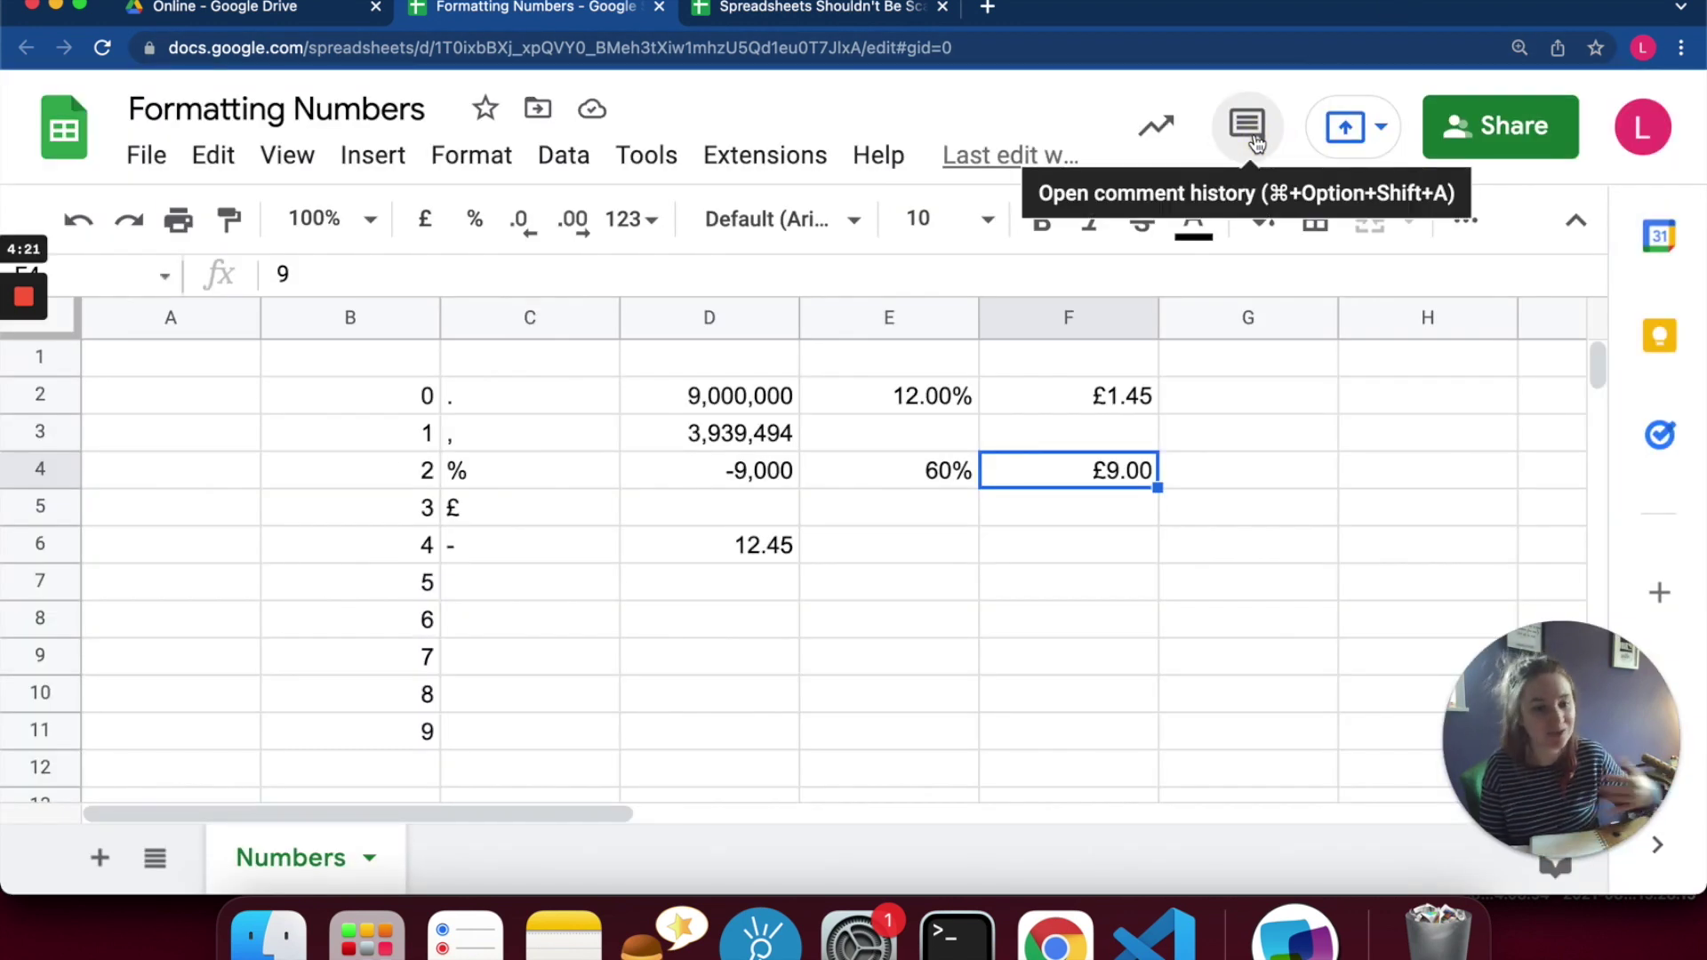
Review the full list of available number formats, including date, time and custom ones, without applying any.
click(1074, 583)
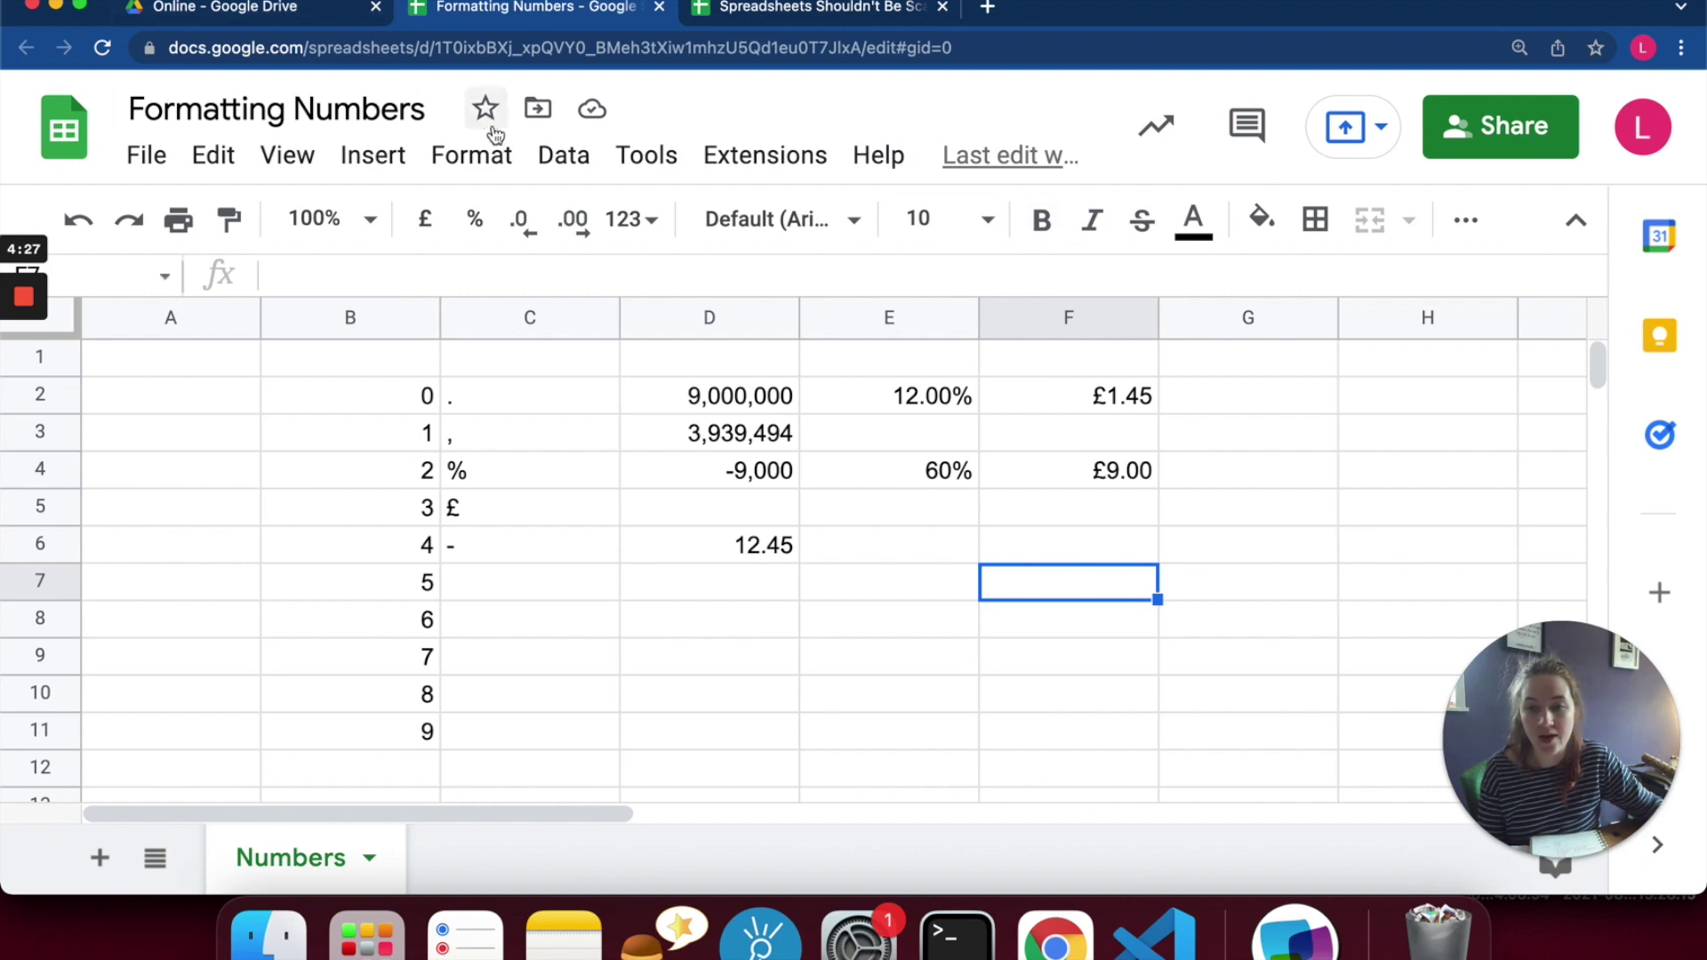
click(489, 161)
mouse_move(812, 320)
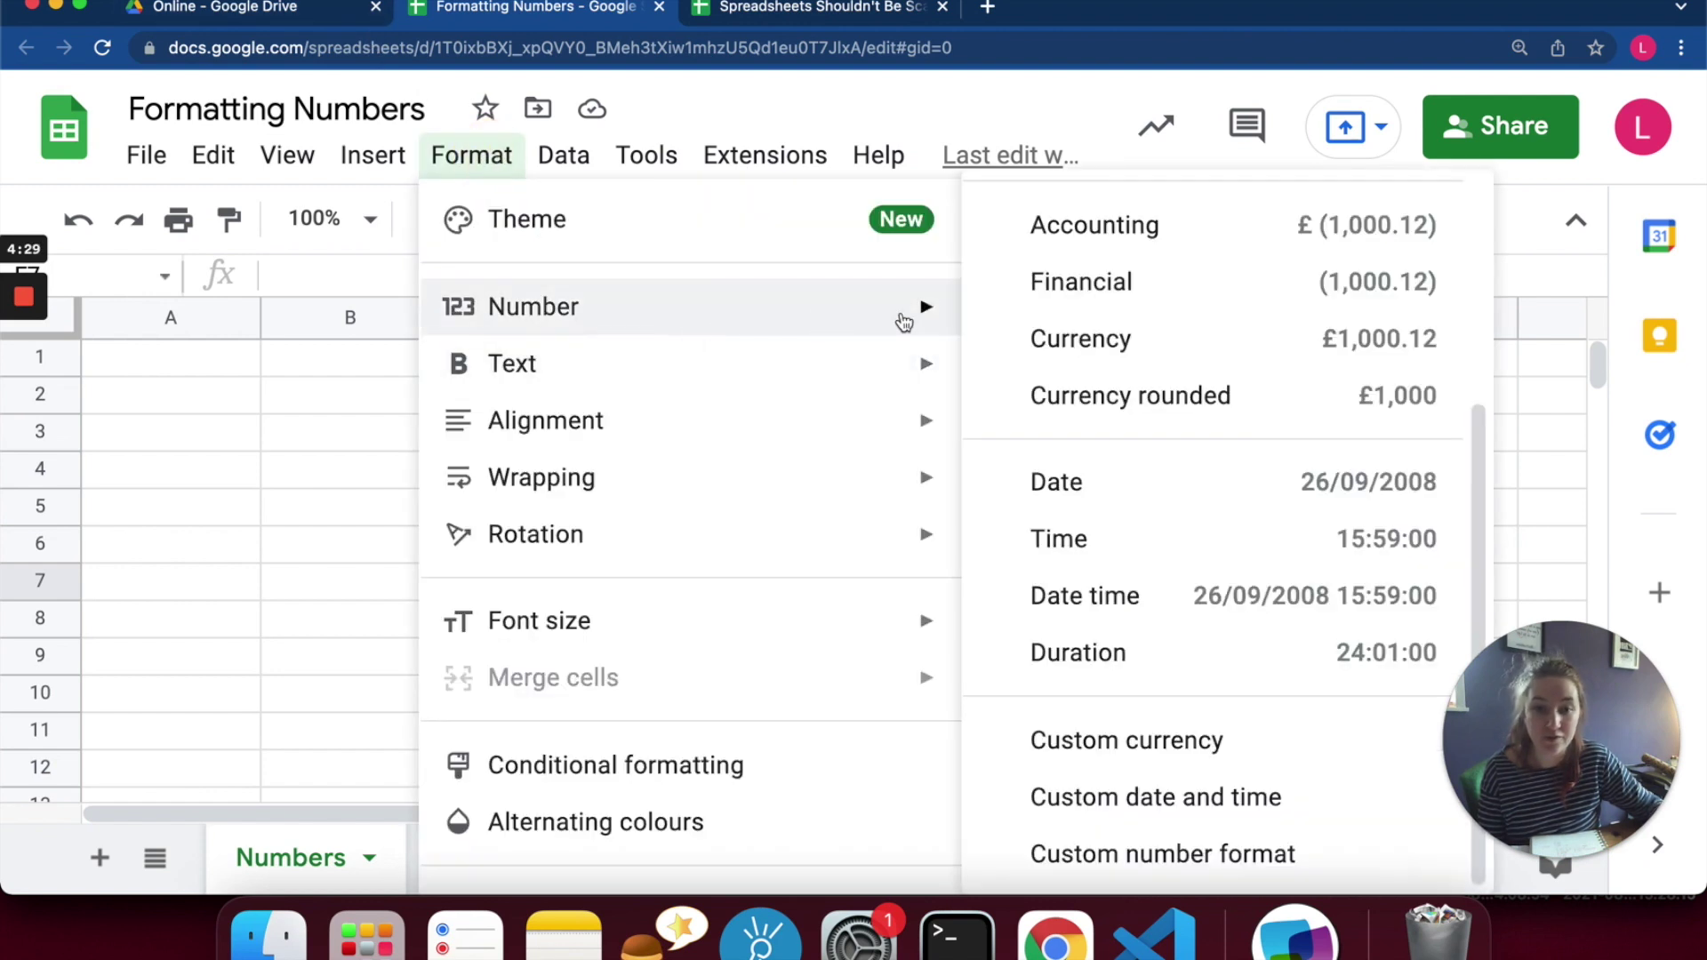
scroll(1241, 487, up, 4)
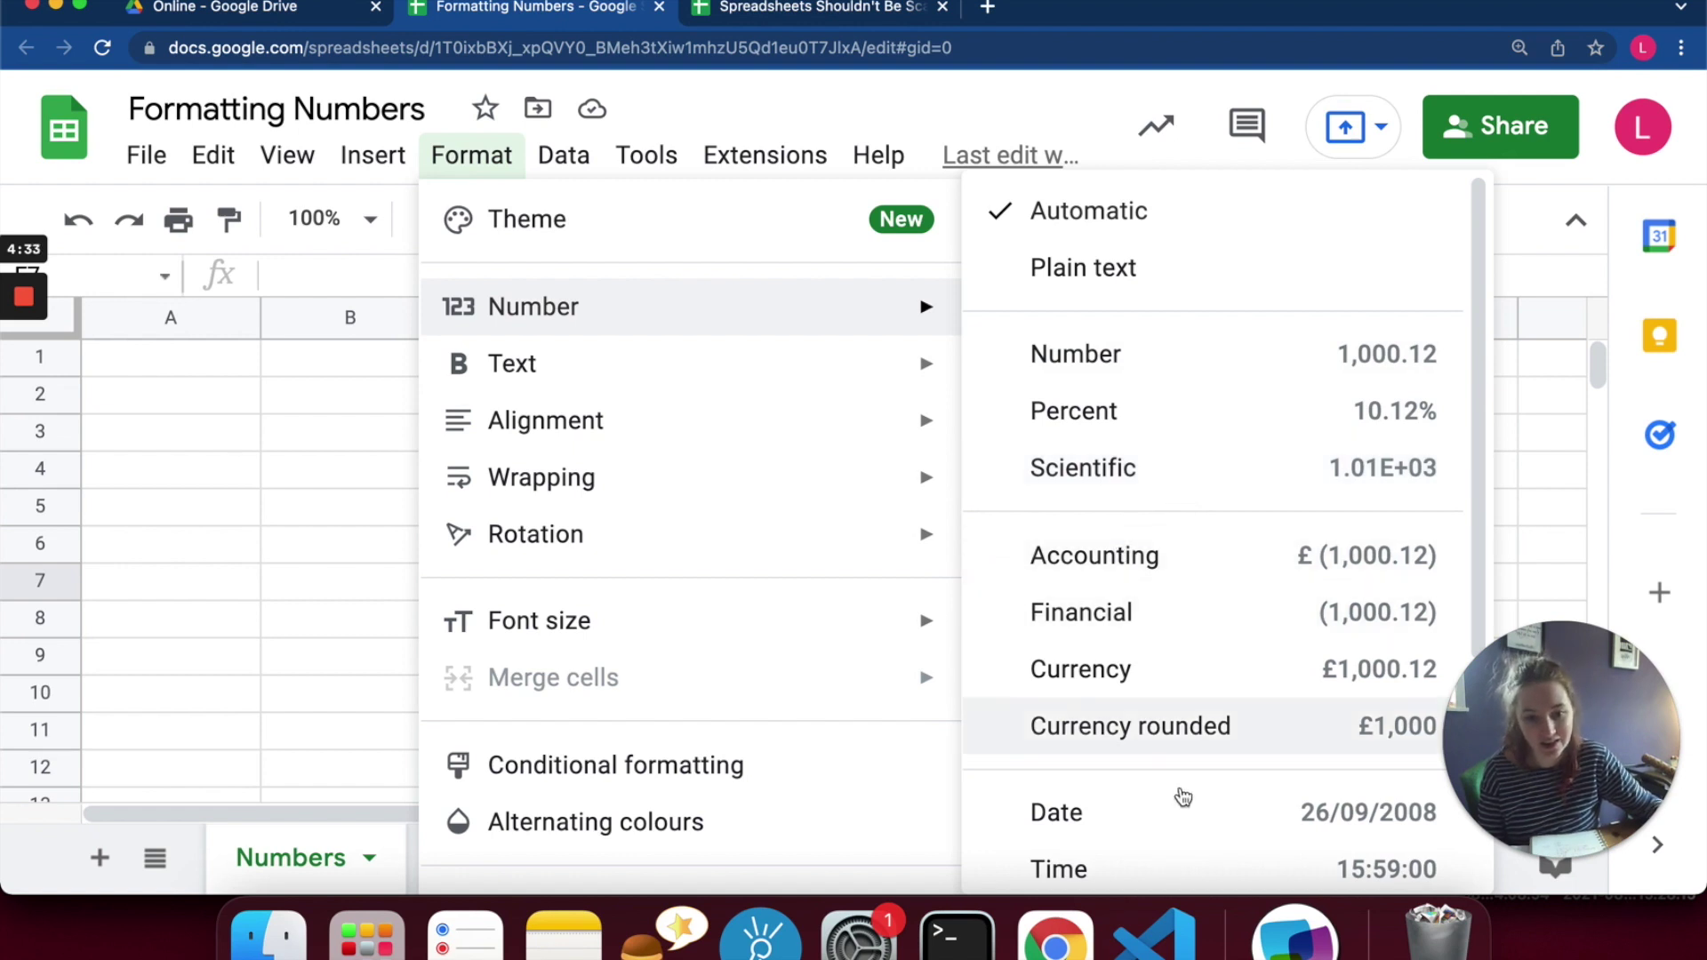
scroll(1210, 624, down, 4)
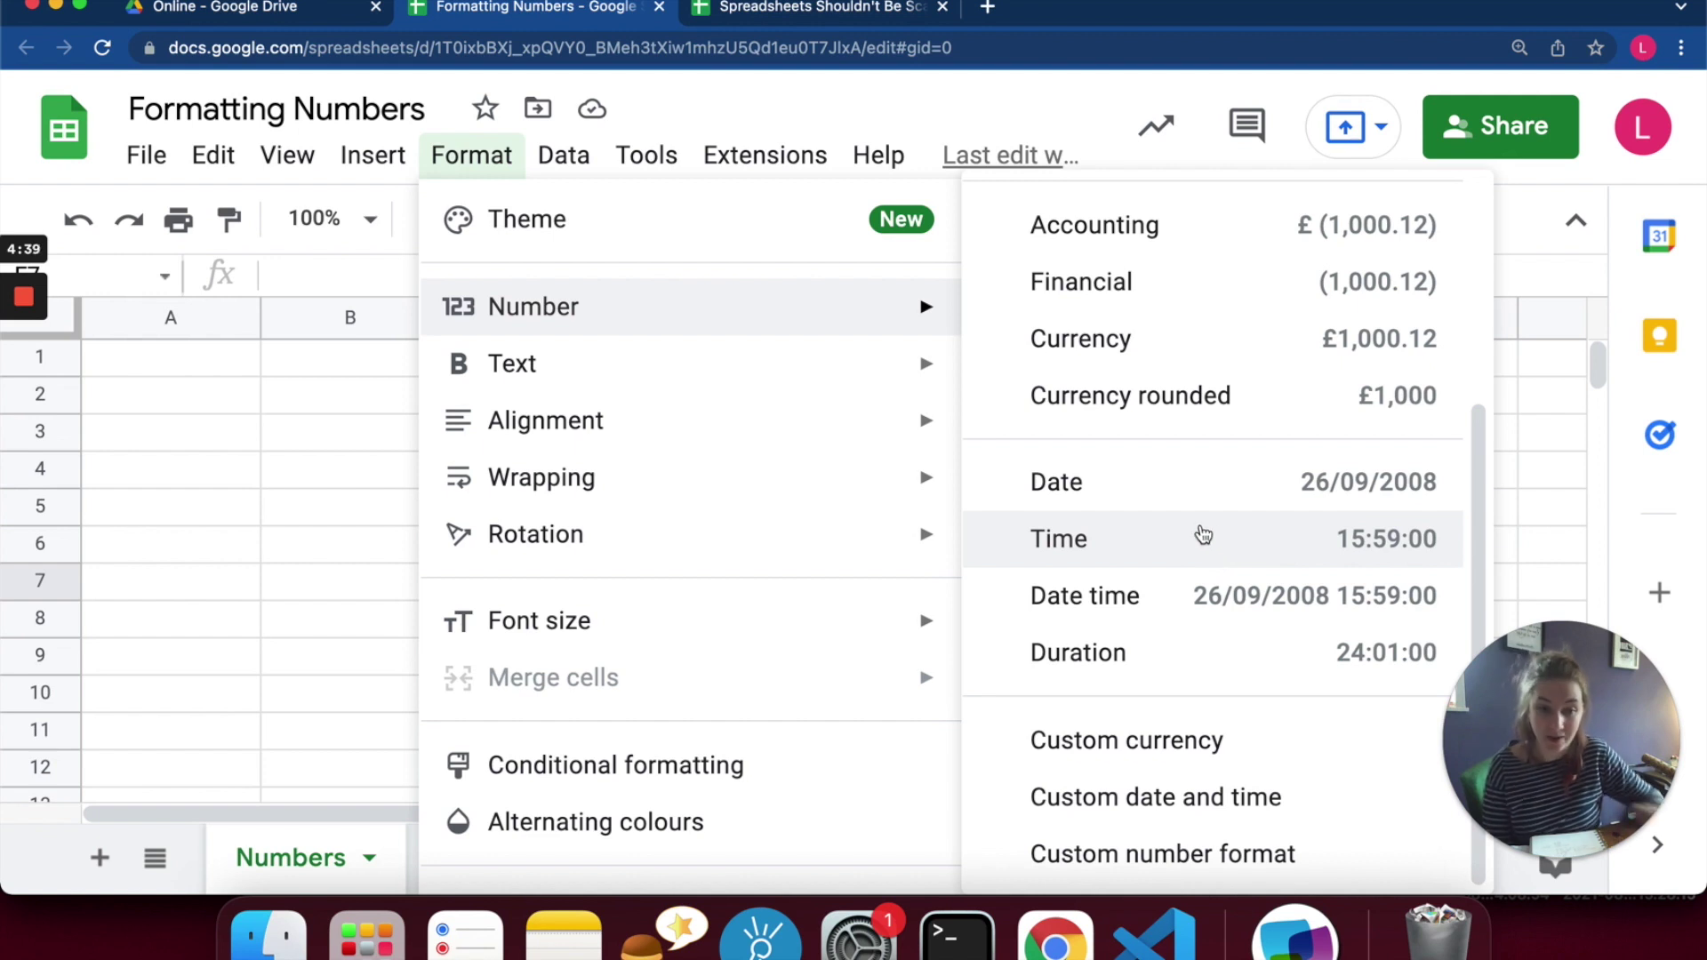
click(210, 553)
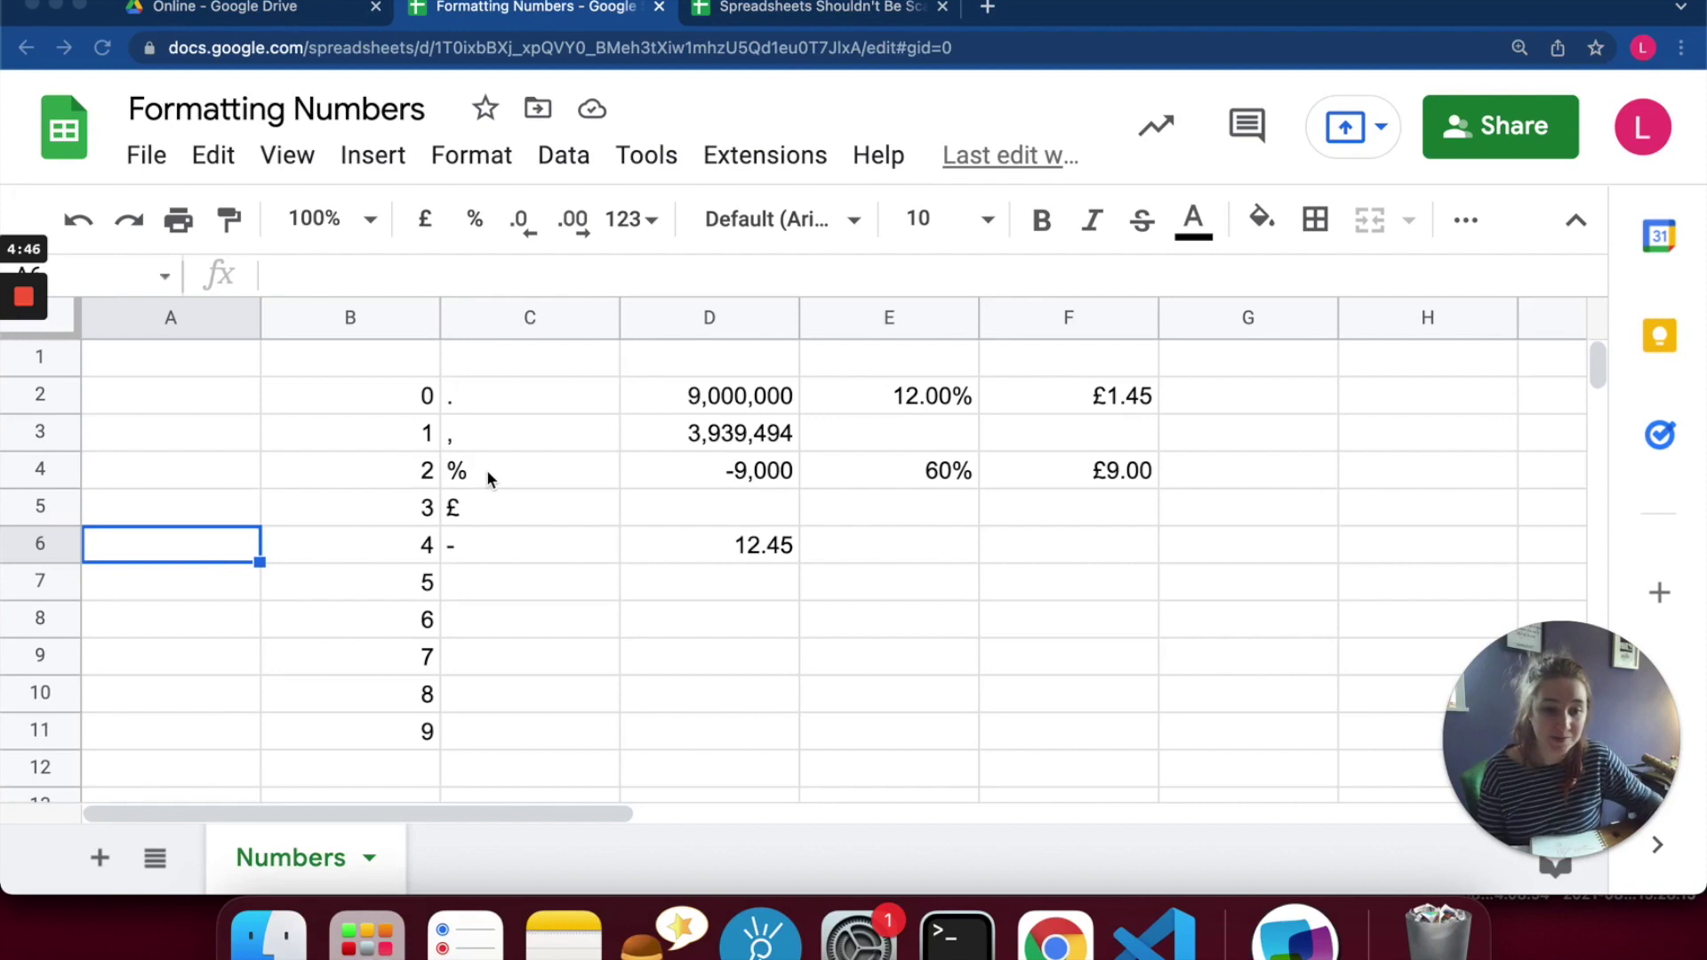